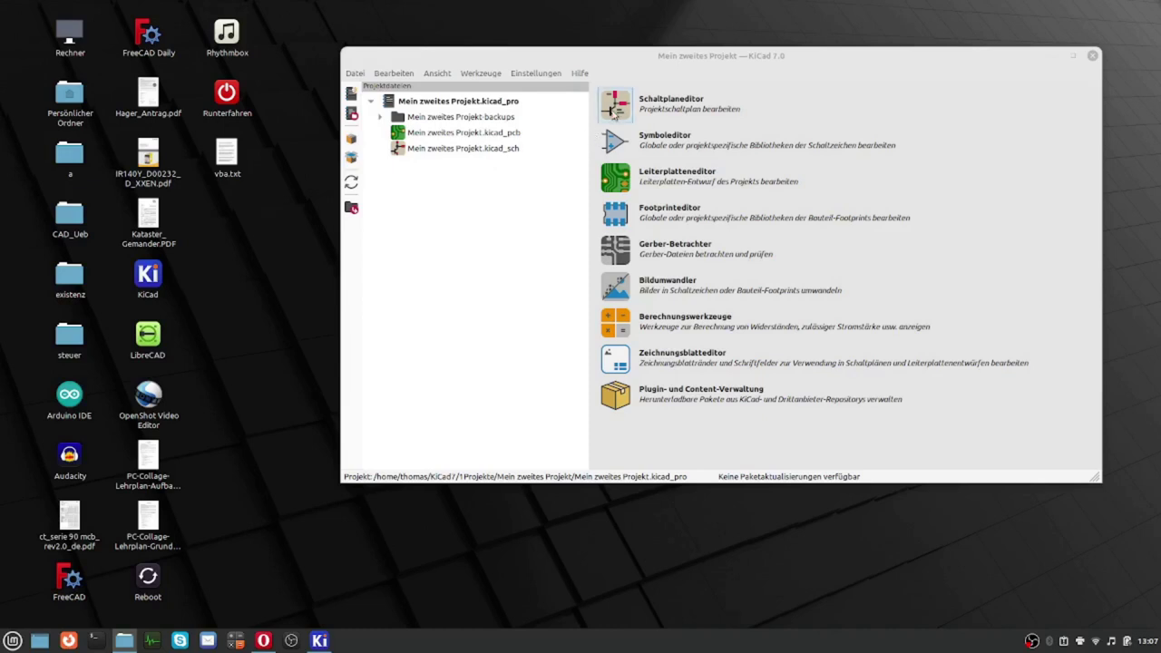
Step: Open the project's schematic and place four resistor symbols (R) side by side below the Abschnitt 1 frame
left_click(615, 107)
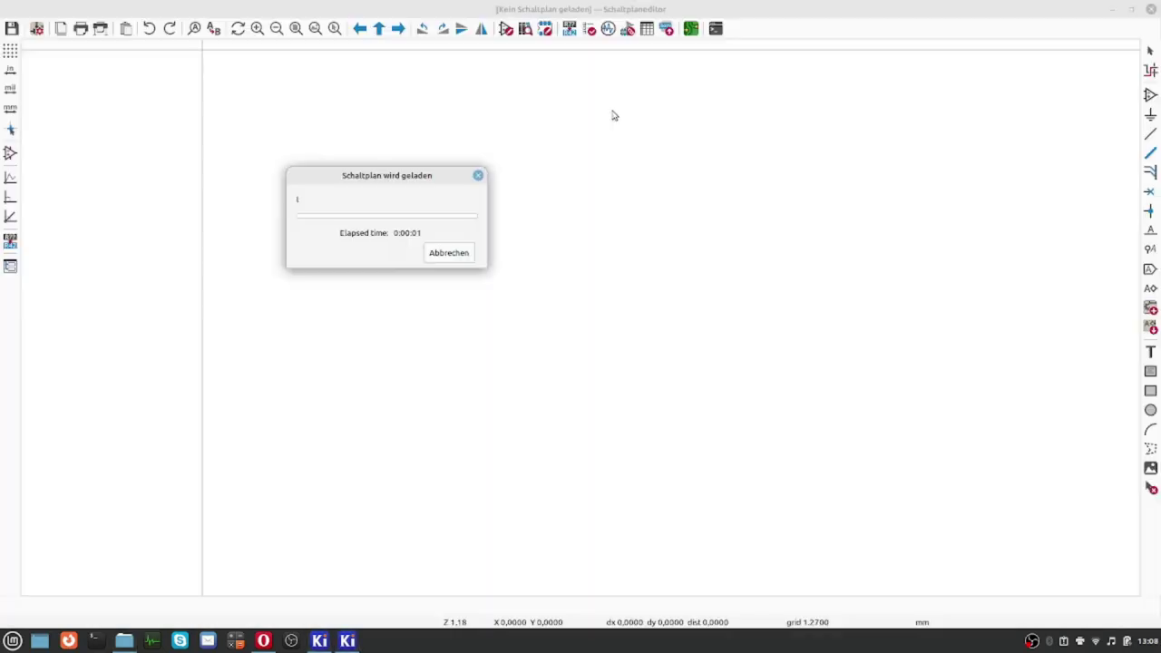
scroll(577, 331, "up", 3)
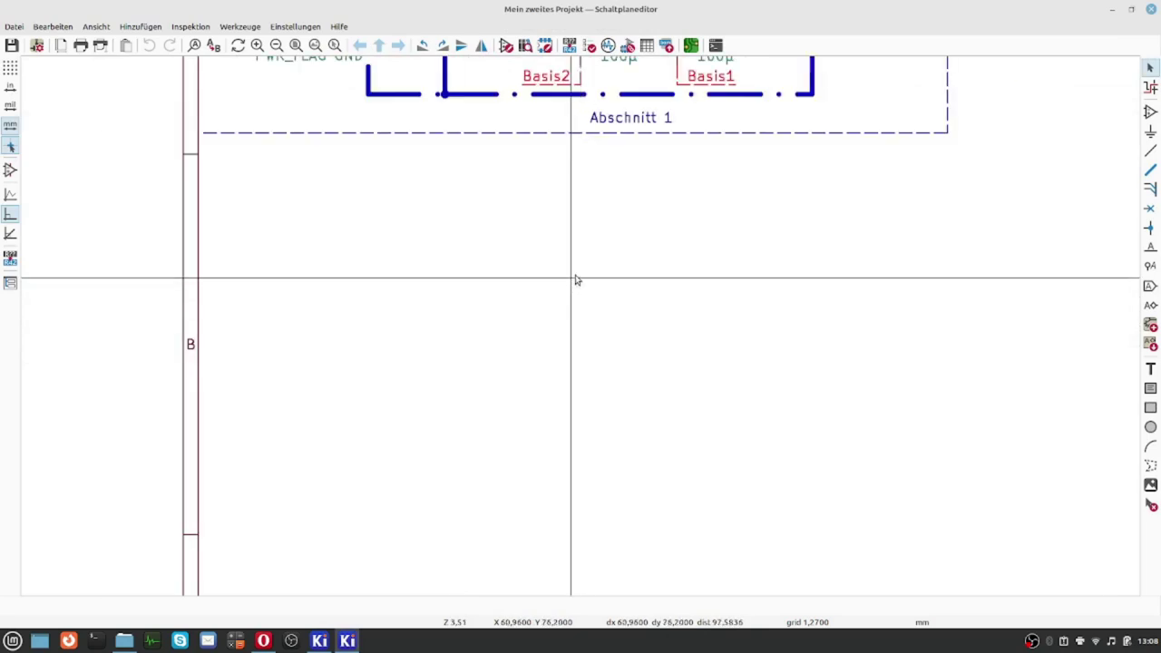
key("a")
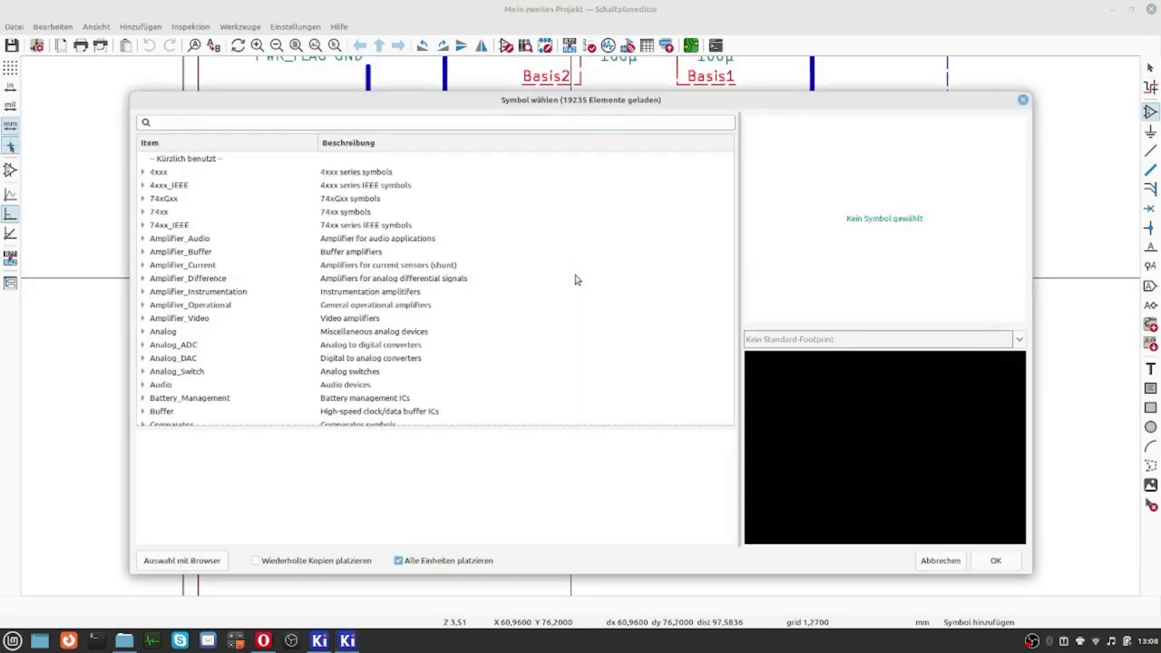
type("r")
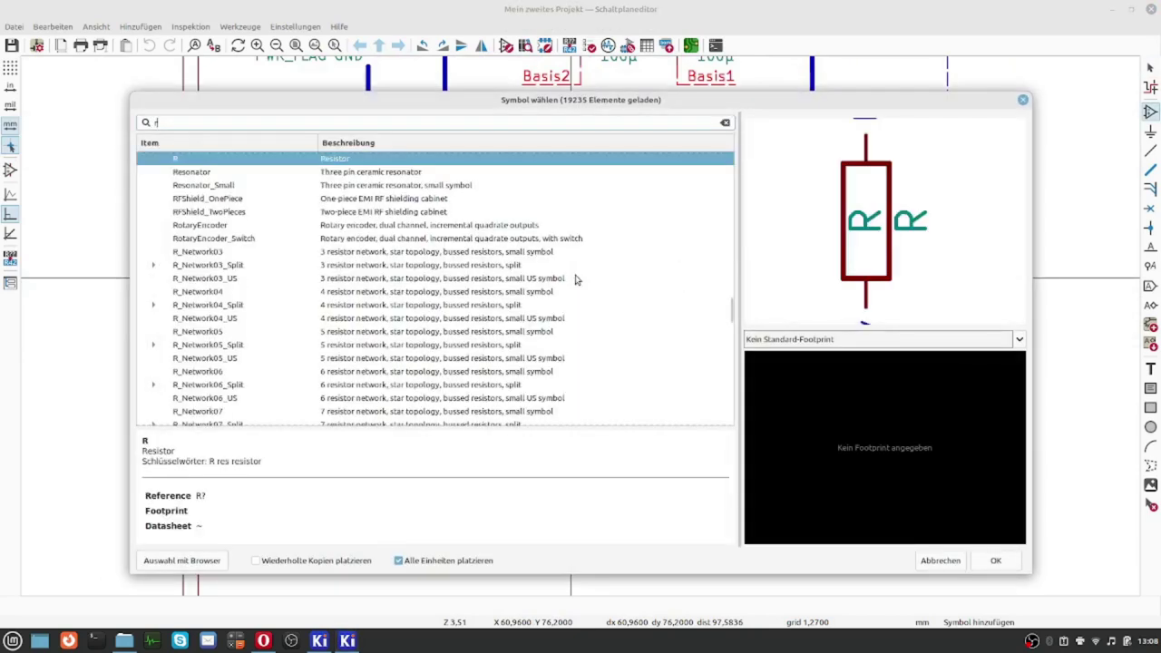
key("Return")
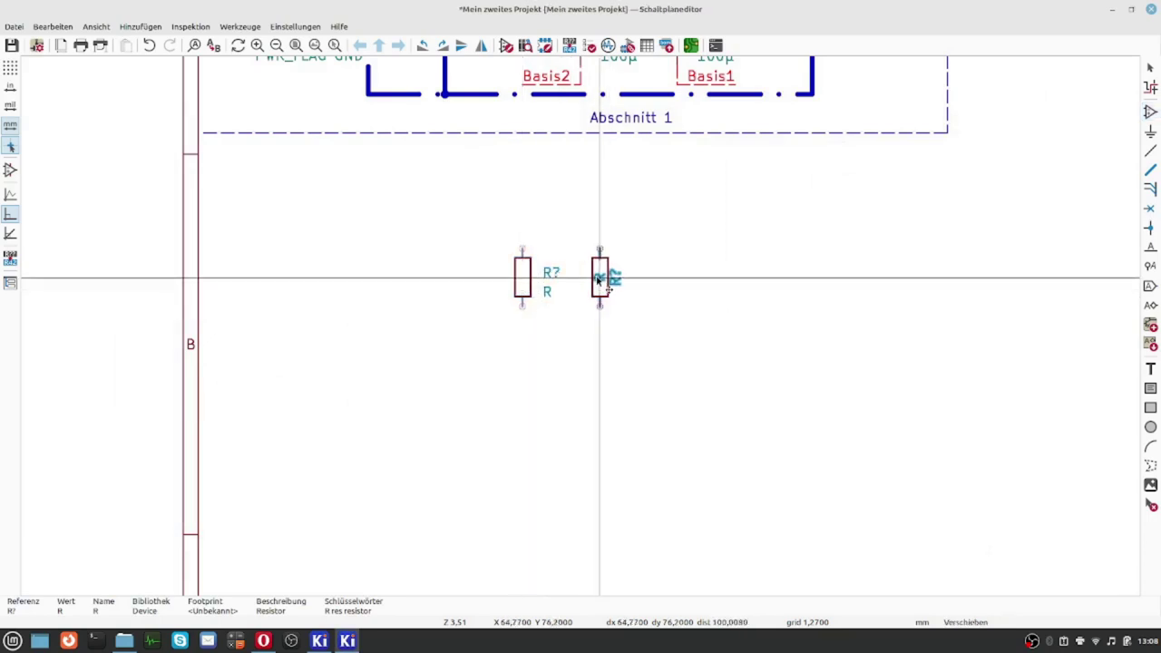
left_click(600, 277)
left_click(648, 279)
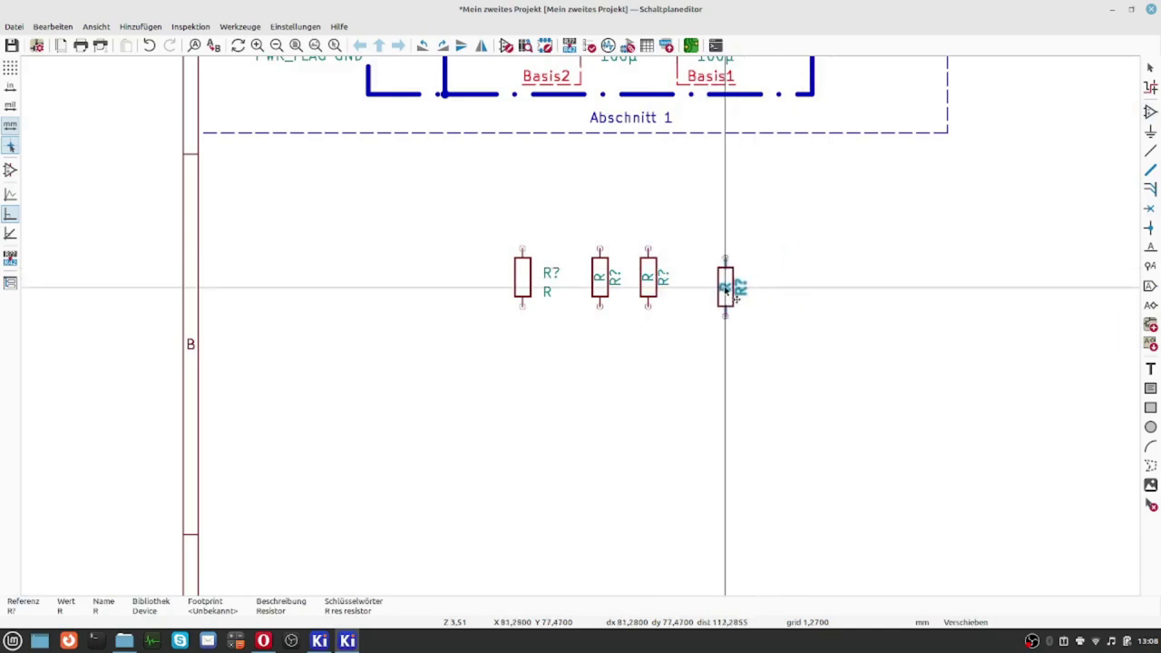
left_click(726, 286)
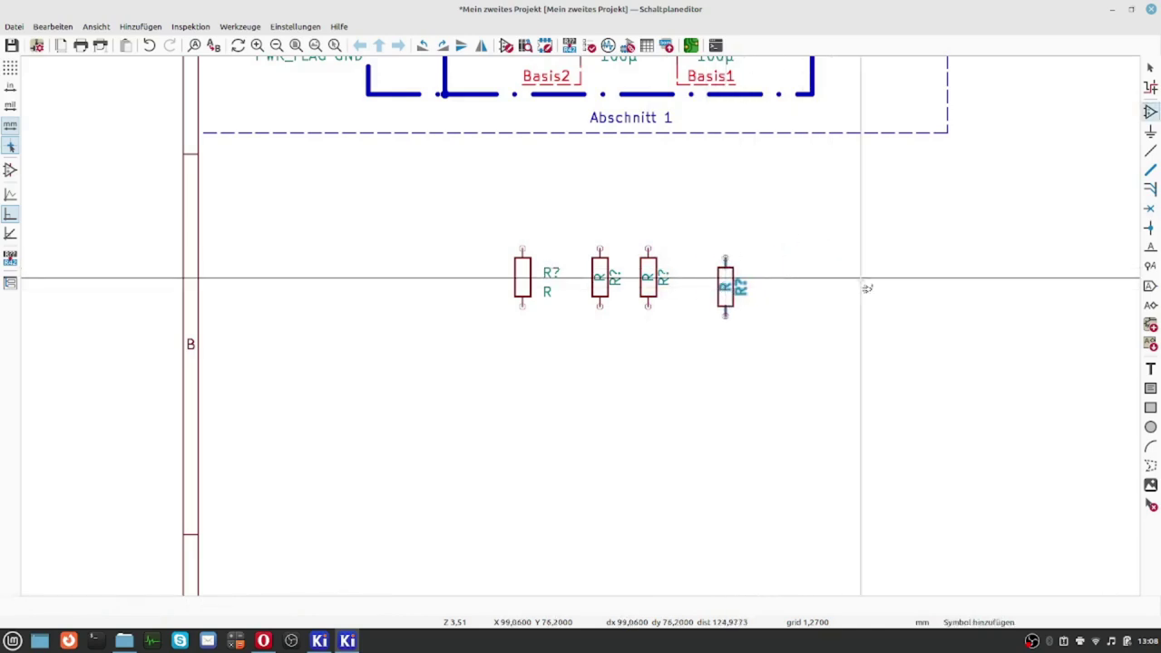
Step: Delete the four resistors below the Abschnitt 1 frame and leave the symbol placement command
left_click_drag(381, 179, 795, 384)
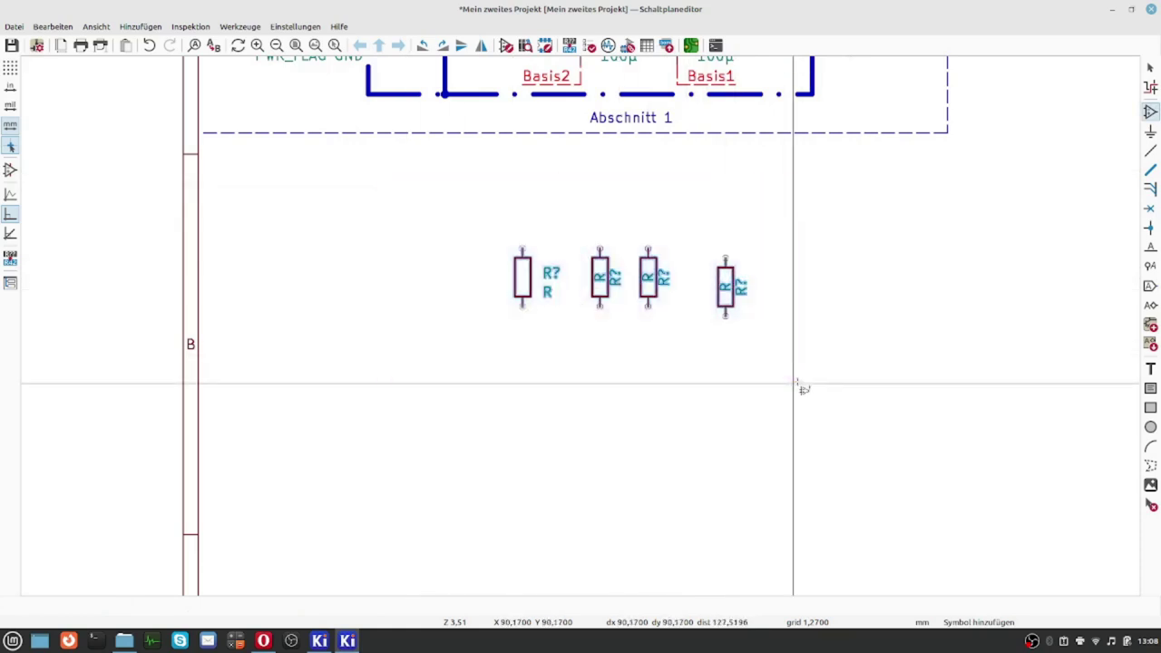
key("Delete")
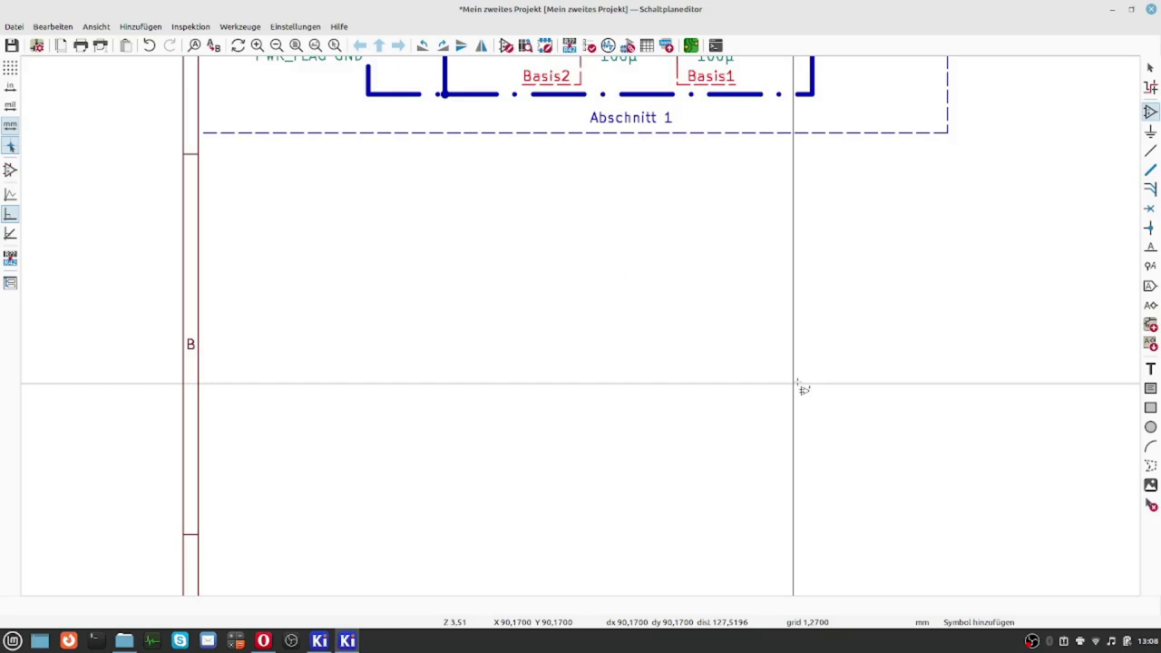
left_click(764, 373)
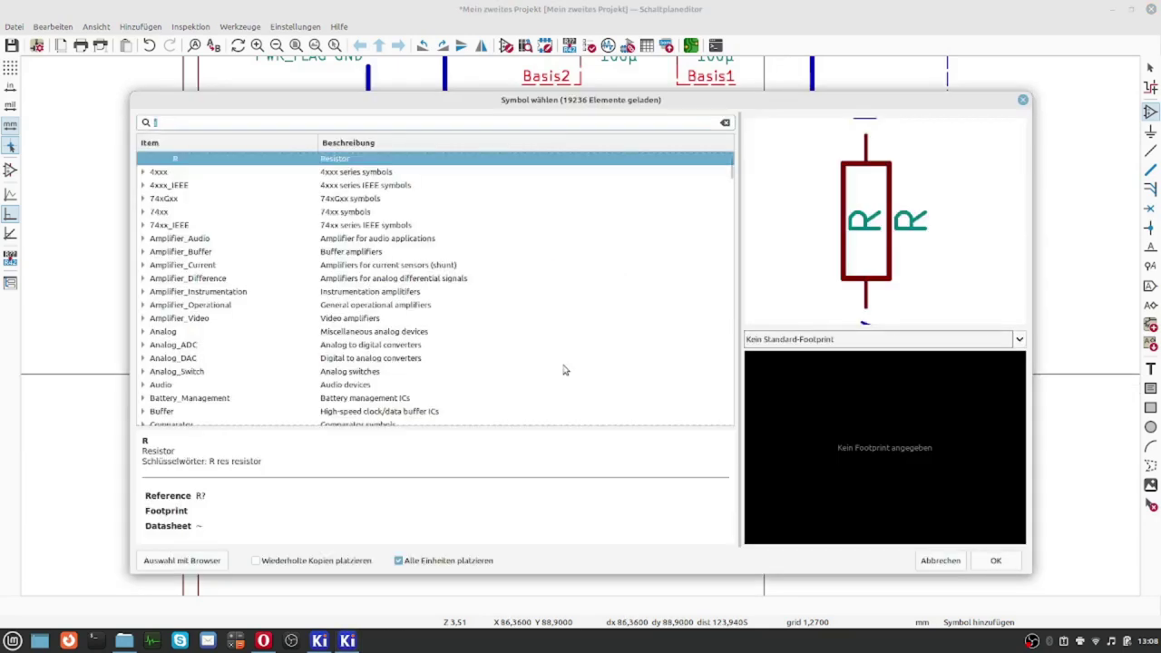
left_click(940, 560)
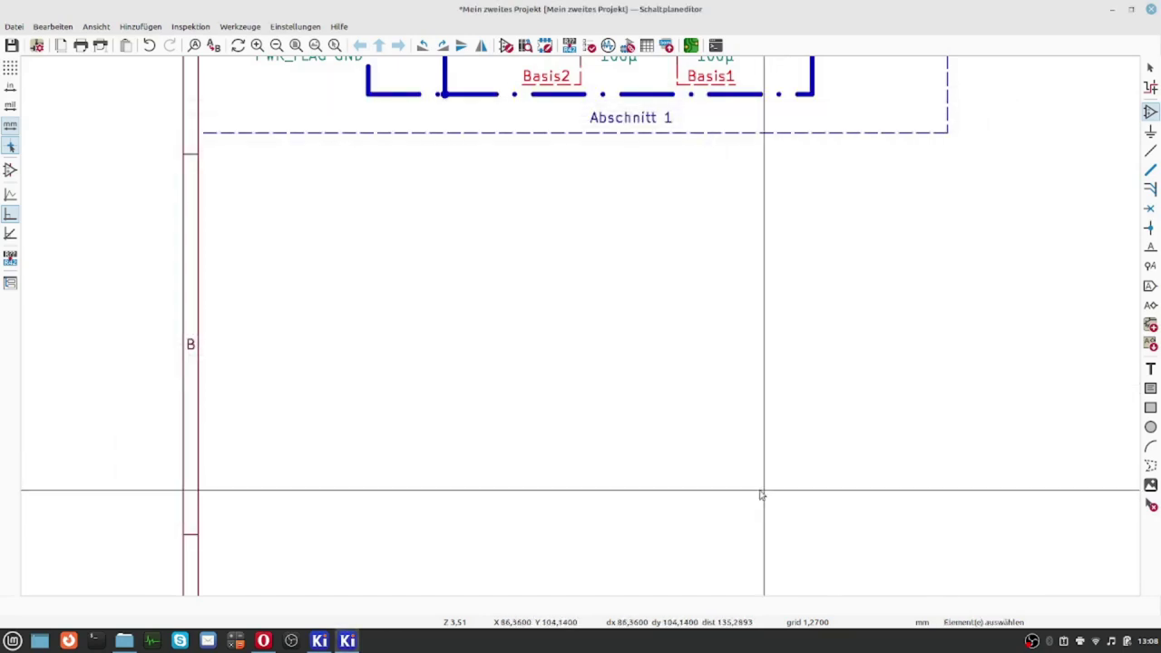
key("Escape")
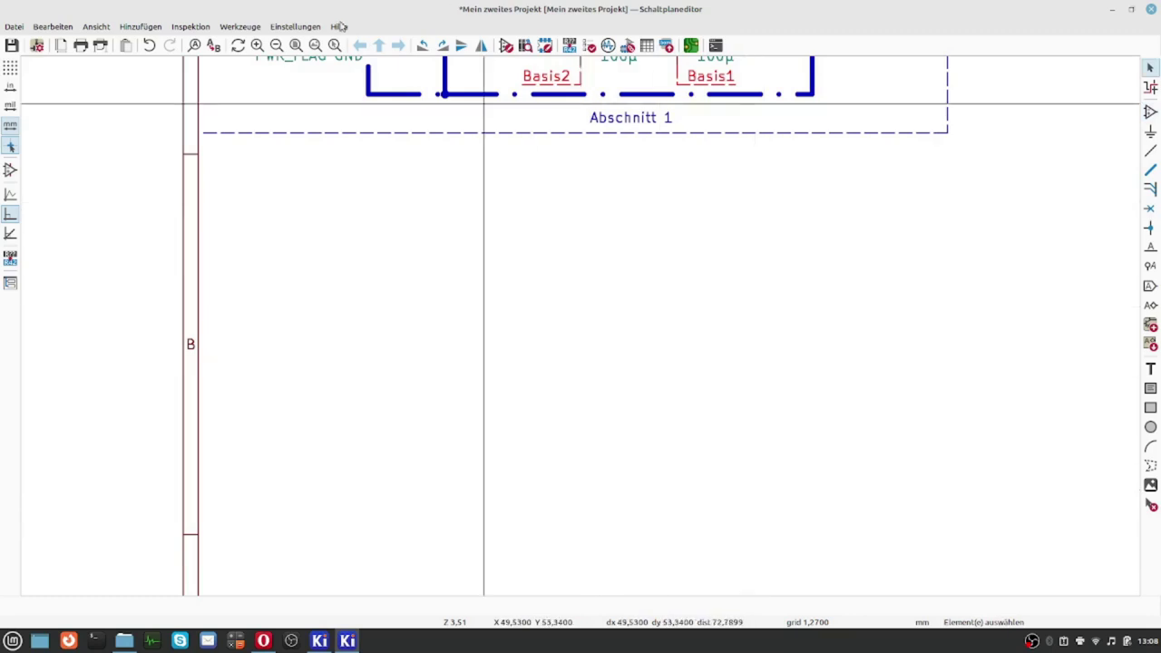
Step: Look at the schematic editor's keyboard command settings without changing them, and close the schematic, discarding its changes
left_click(310, 27)
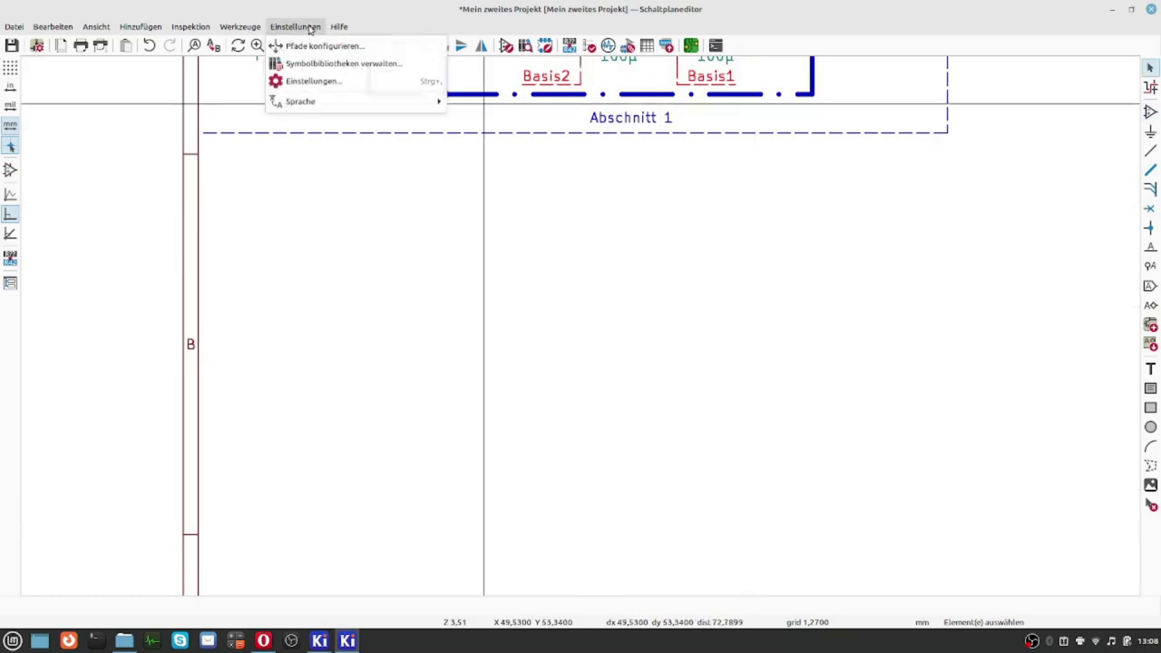
left_click(309, 88)
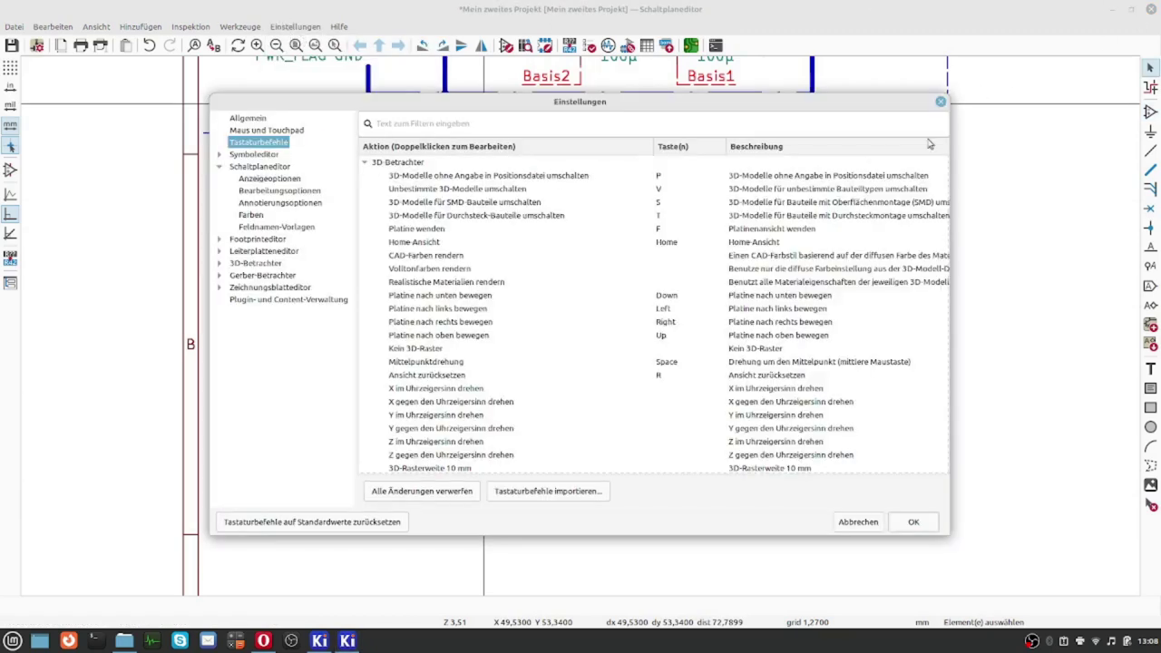
left_click(863, 523)
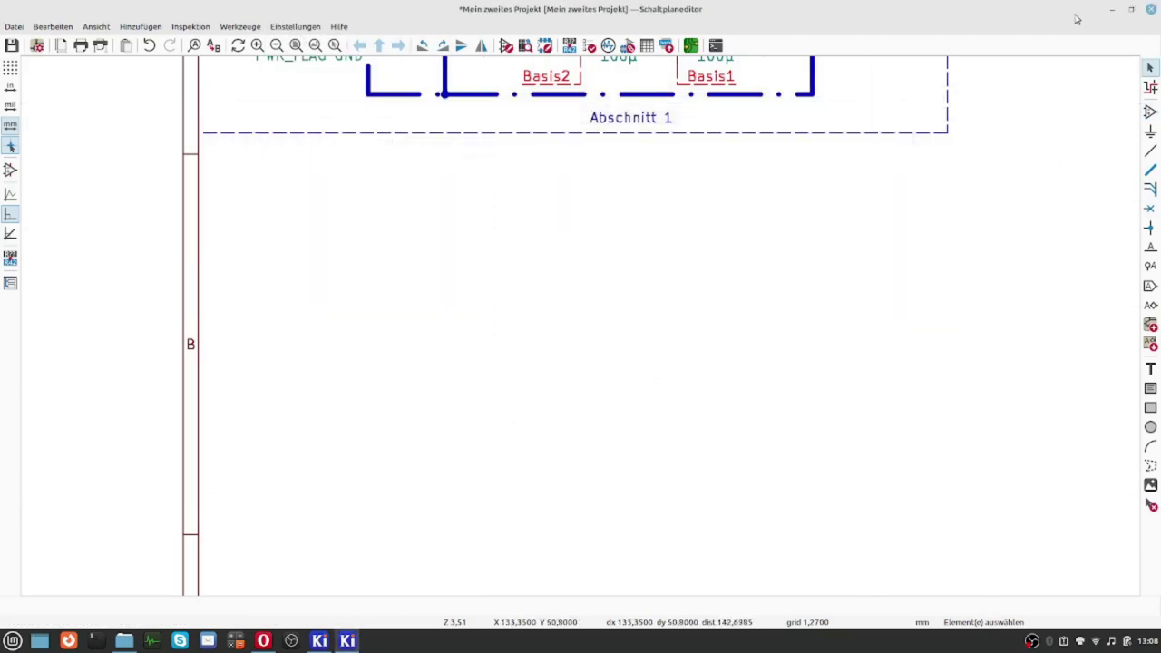
left_click(1151, 9)
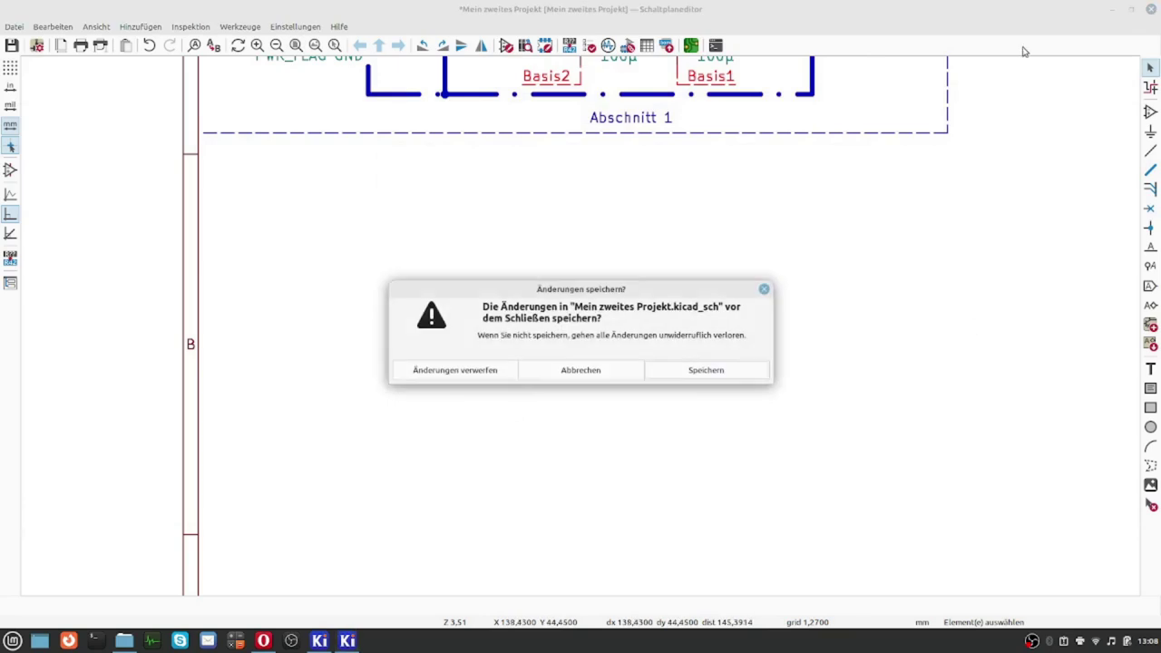
left_click(506, 370)
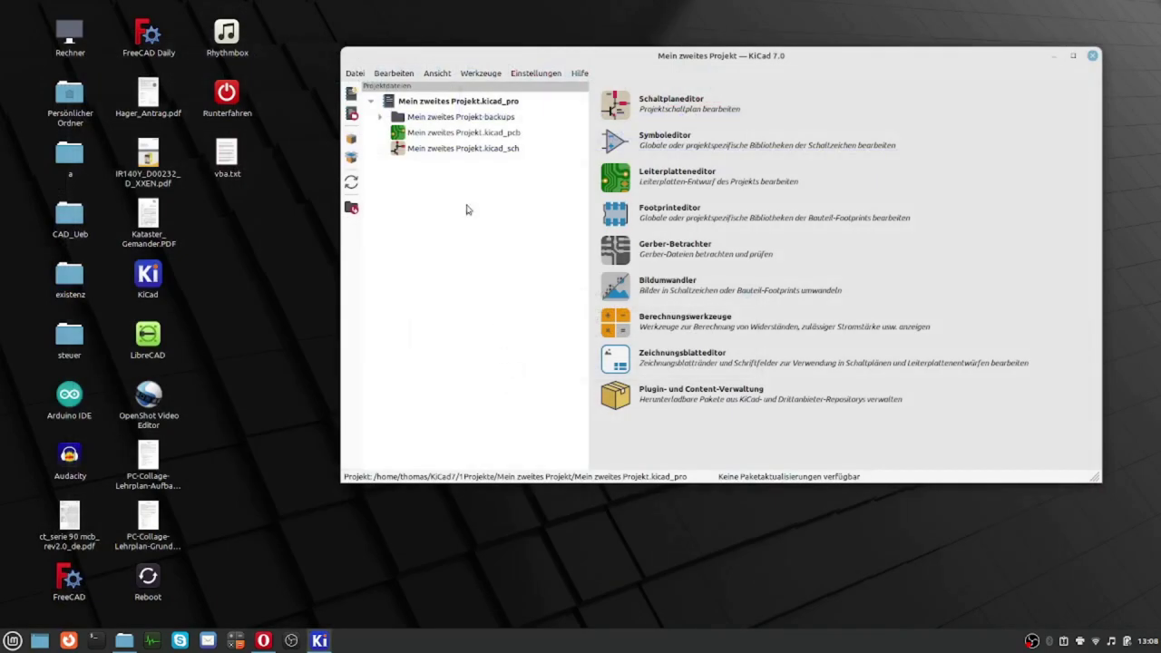
Step: Open the settings from the project manager, enlarge their window and show the Tastaturbefehle page
left_click(533, 73)
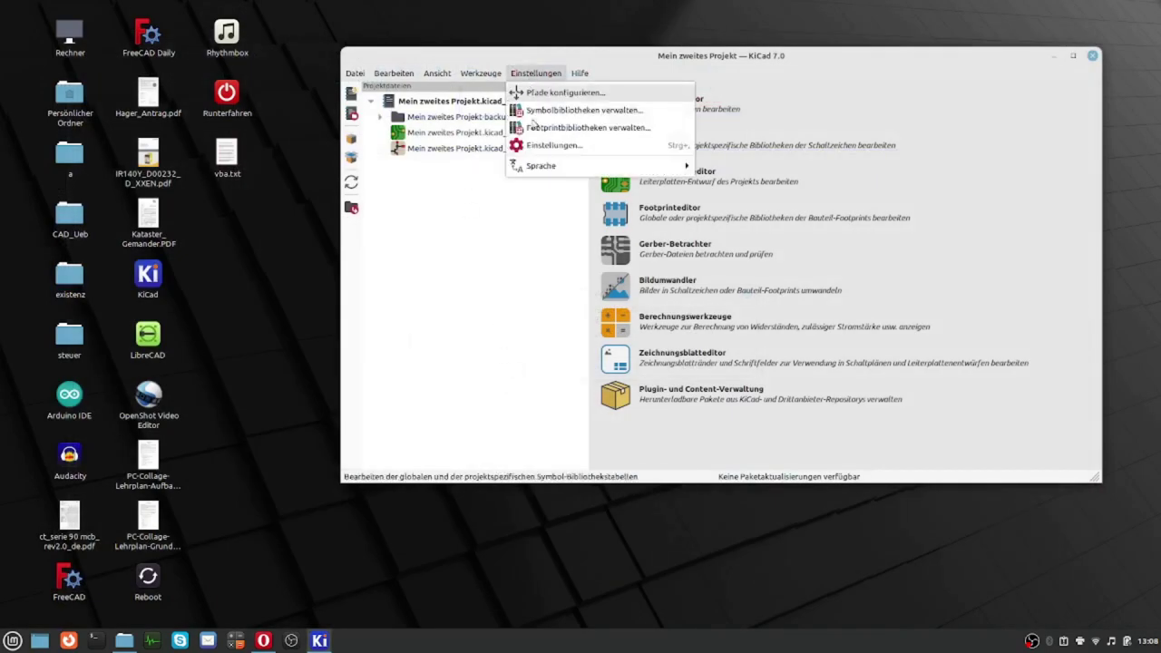
left_click(486, 282)
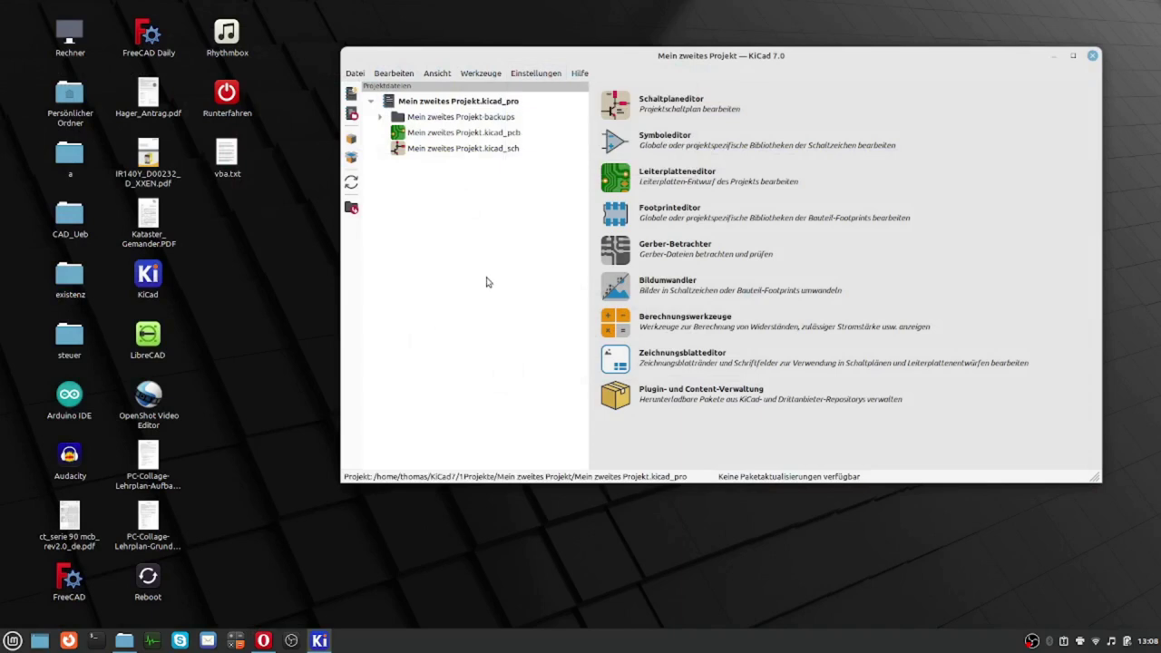
key("ctrl+comma")
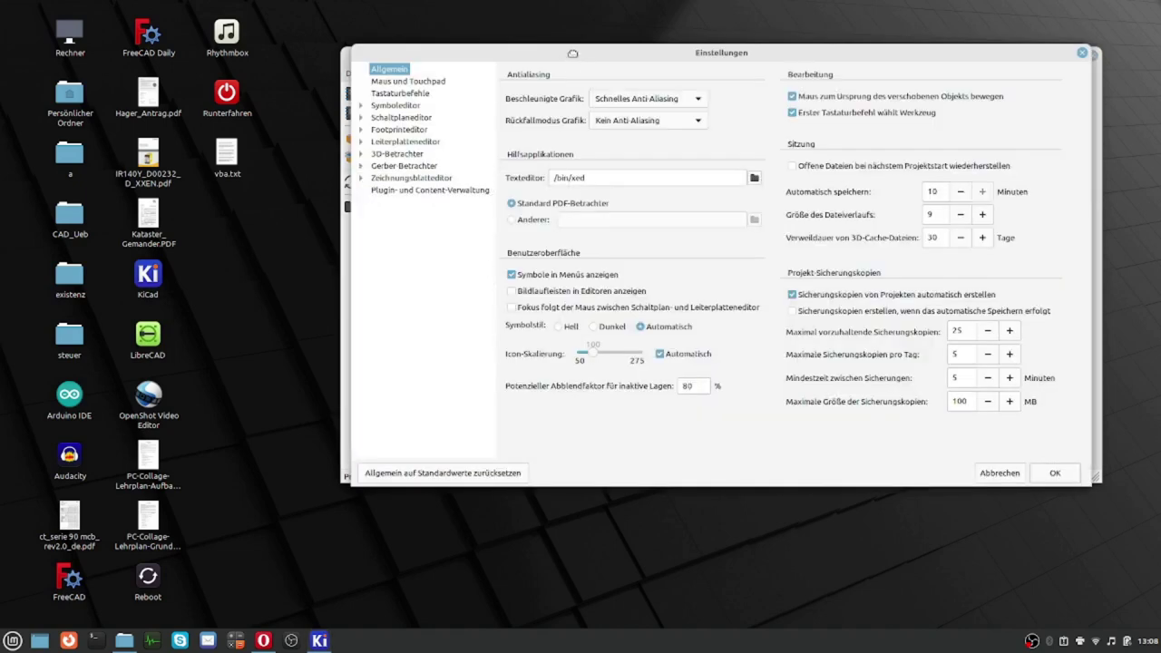
left_click_drag(573, 52, 410, 4)
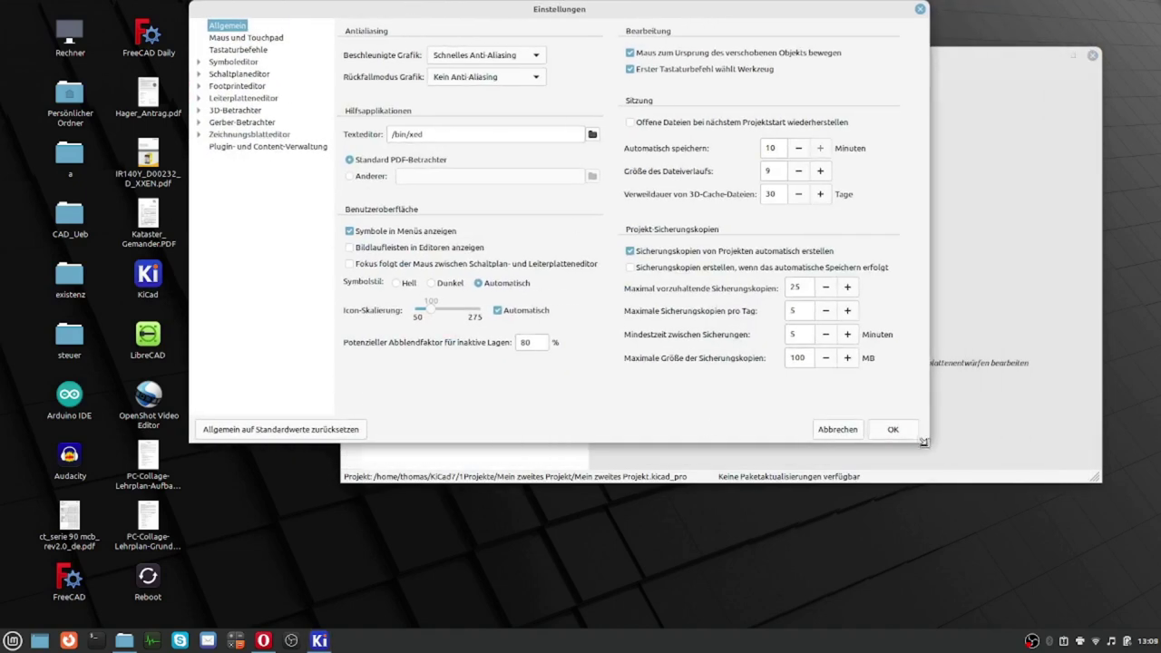
left_click_drag(927, 442, 1018, 541)
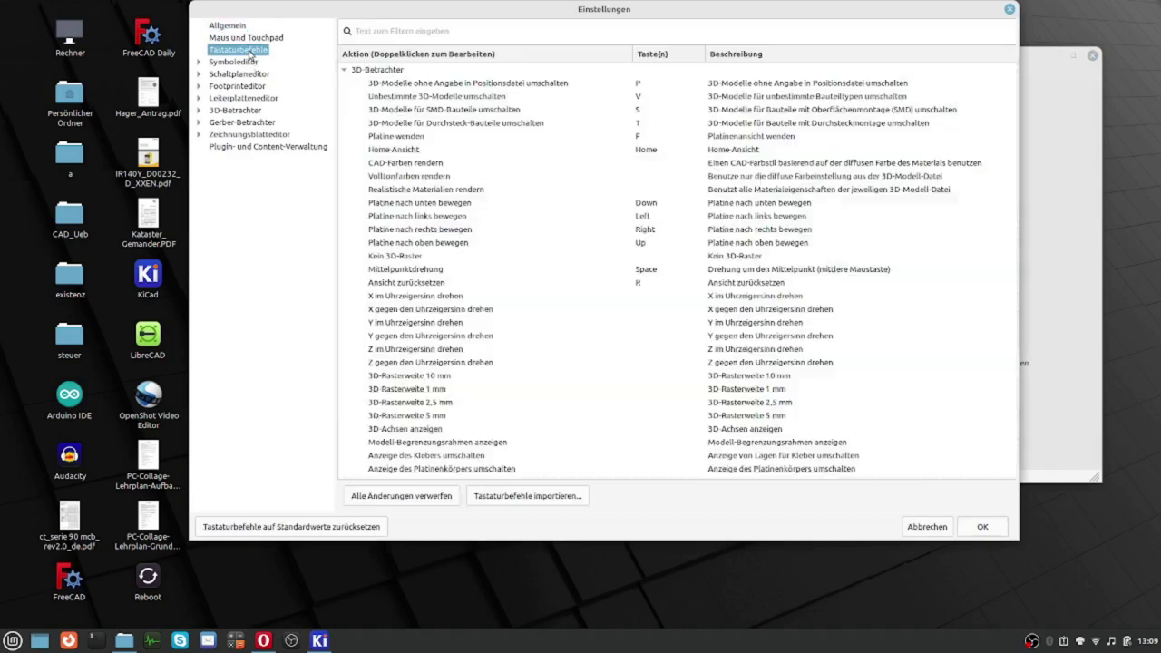
left_click(247, 51)
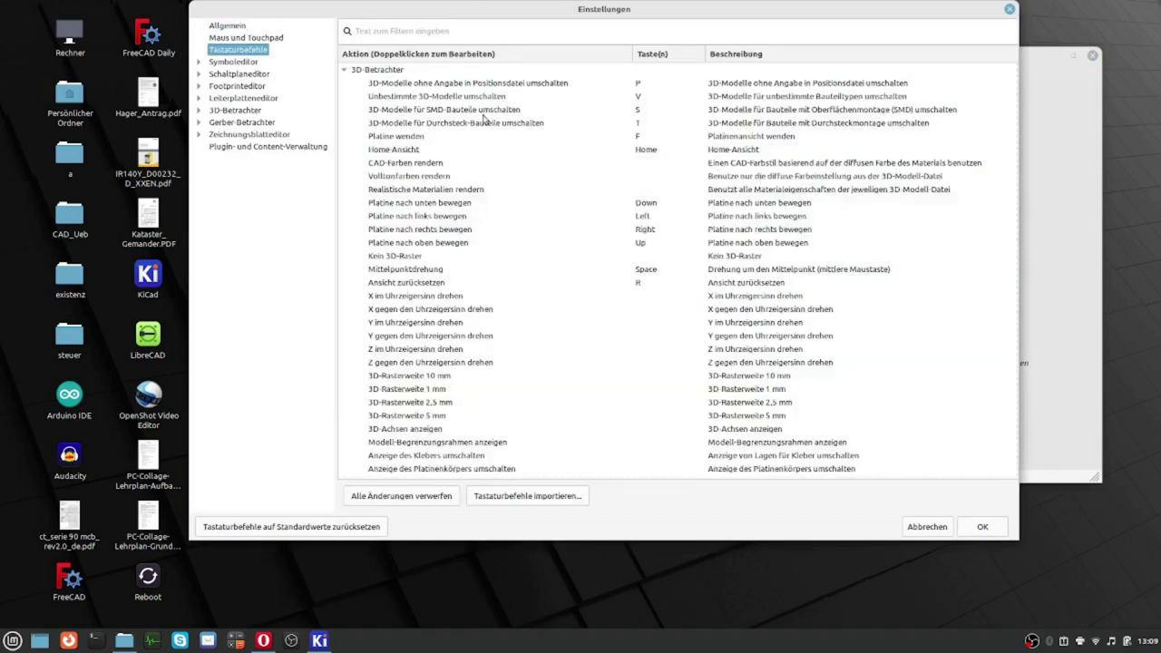
Step: Compare the keyboard command list sorted by action, key and description, ending with ascending order by action
left_click(496, 54)
left_click(417, 31)
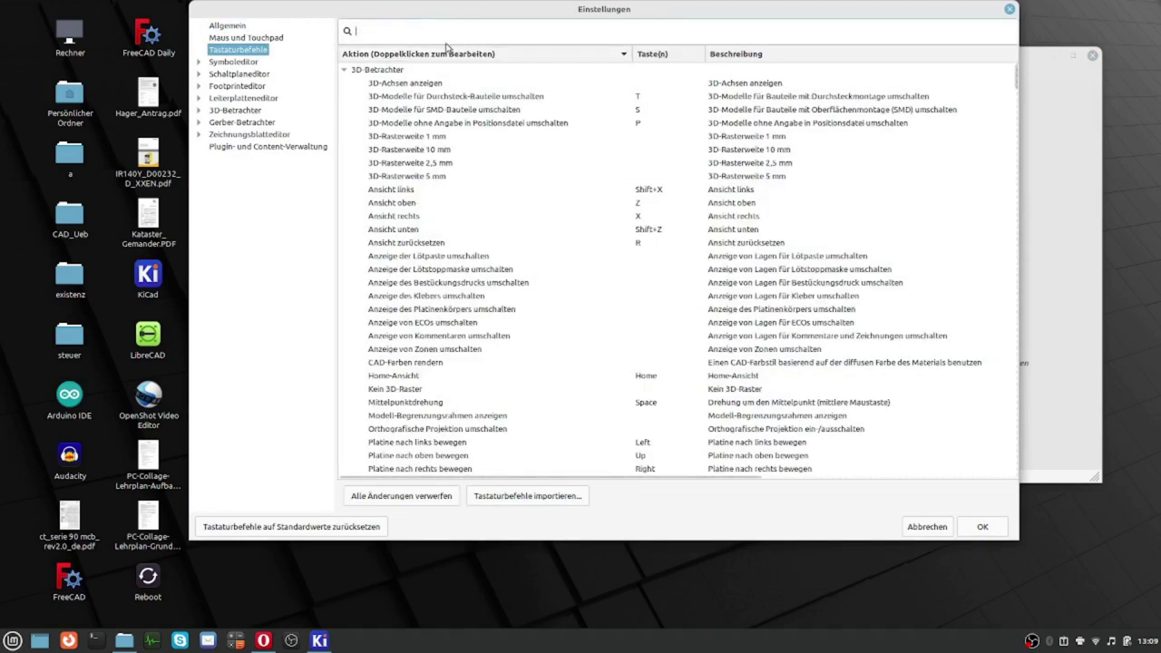
left_click(446, 55)
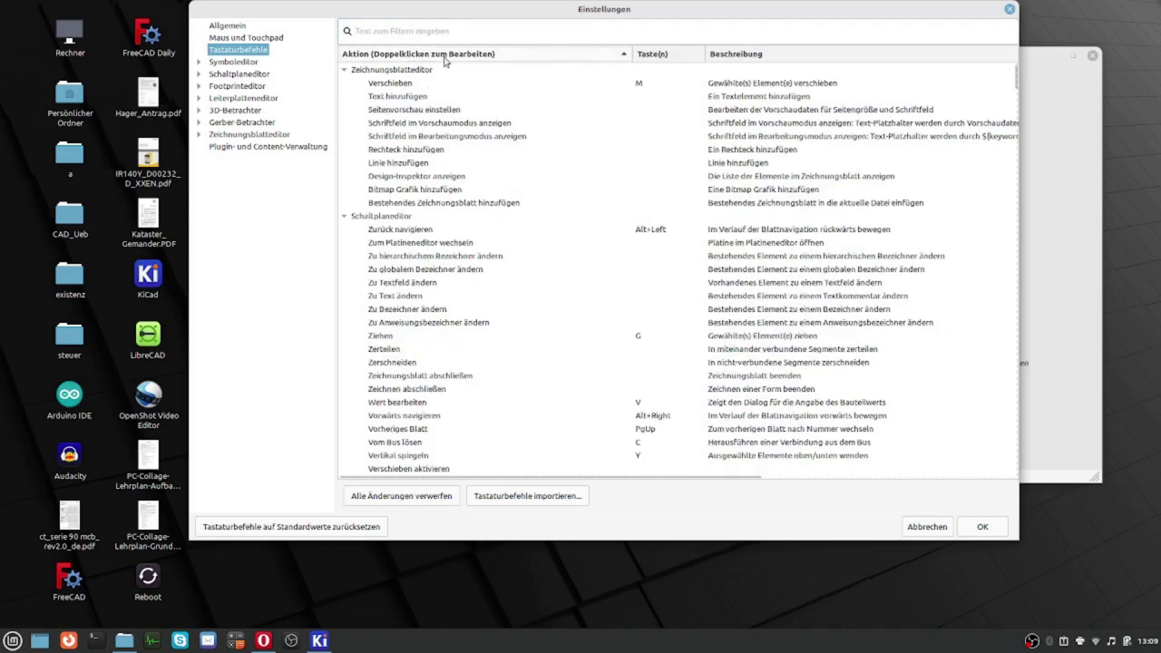
left_click(685, 55)
left_click(685, 56)
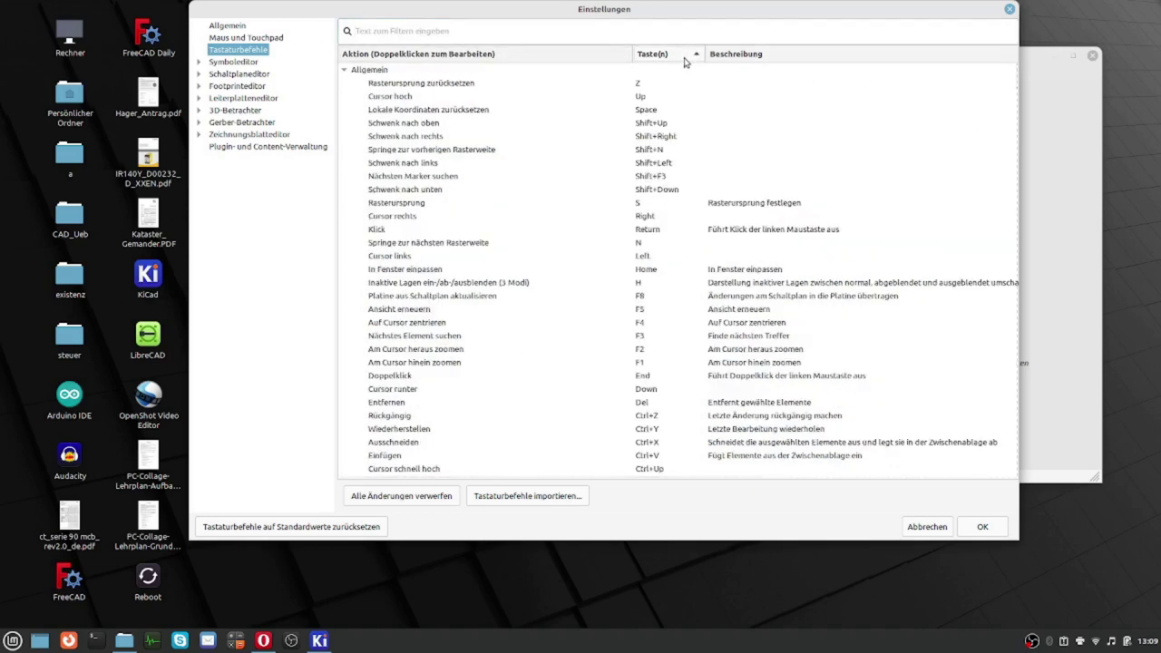
left_click(733, 56)
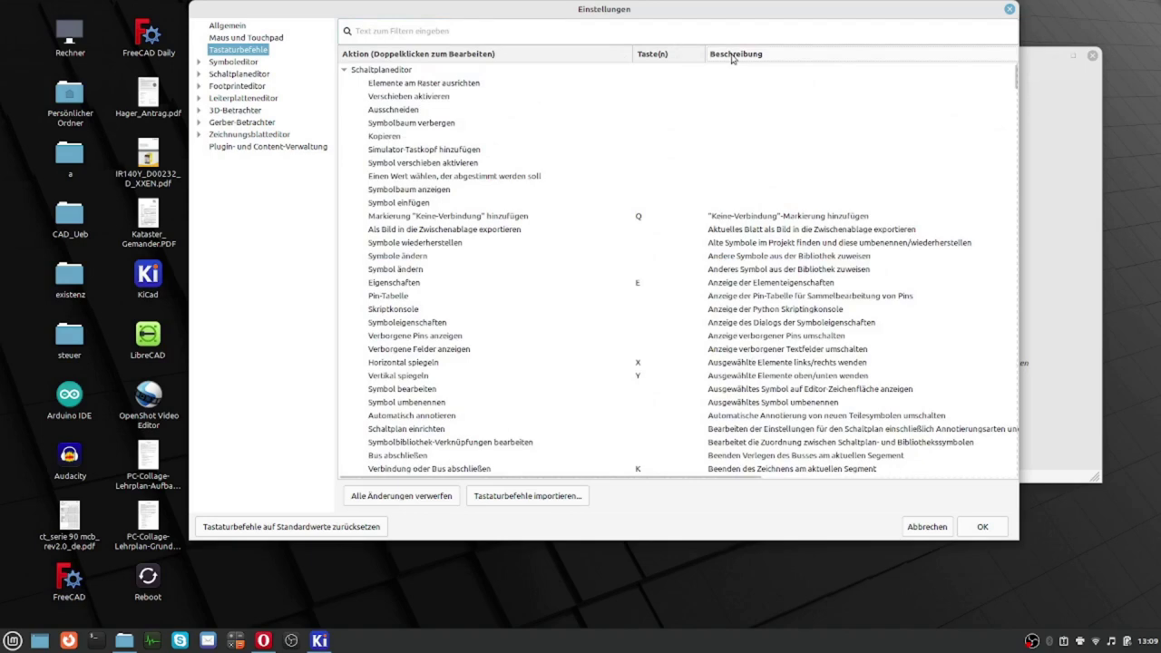
left_click(733, 56)
left_click(732, 56)
left_click(462, 56)
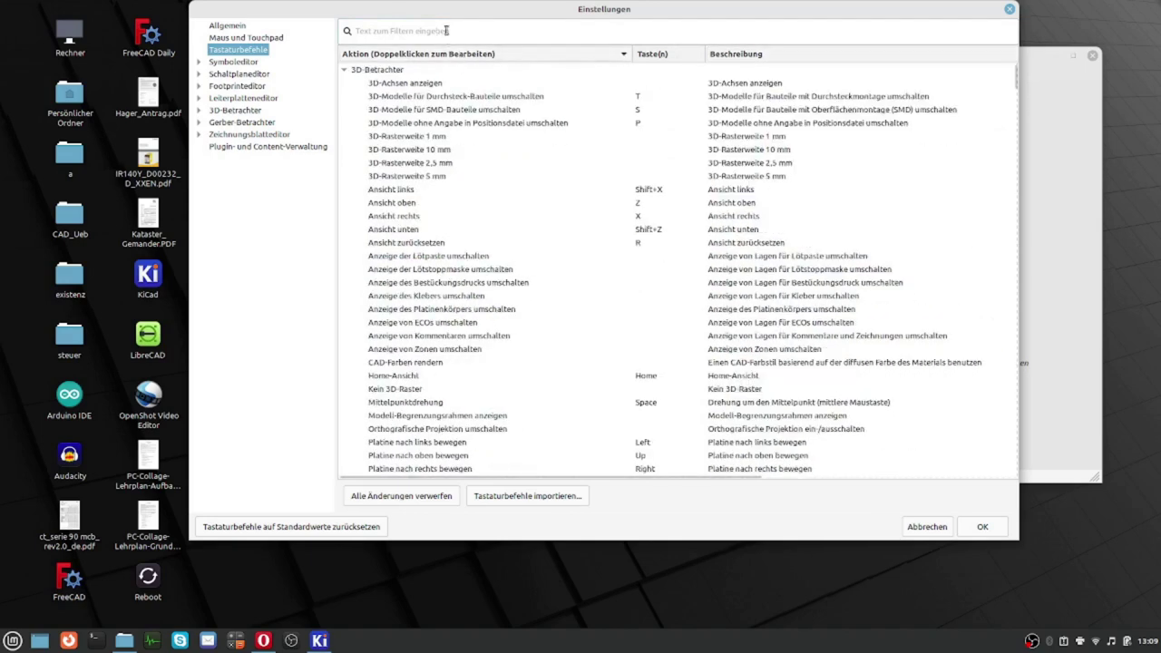
Step: Filter the keyboard commands by "ins" and examine the entries Eckpunkt hinzufügen and Letztes Element wiederholen
left_click(445, 30)
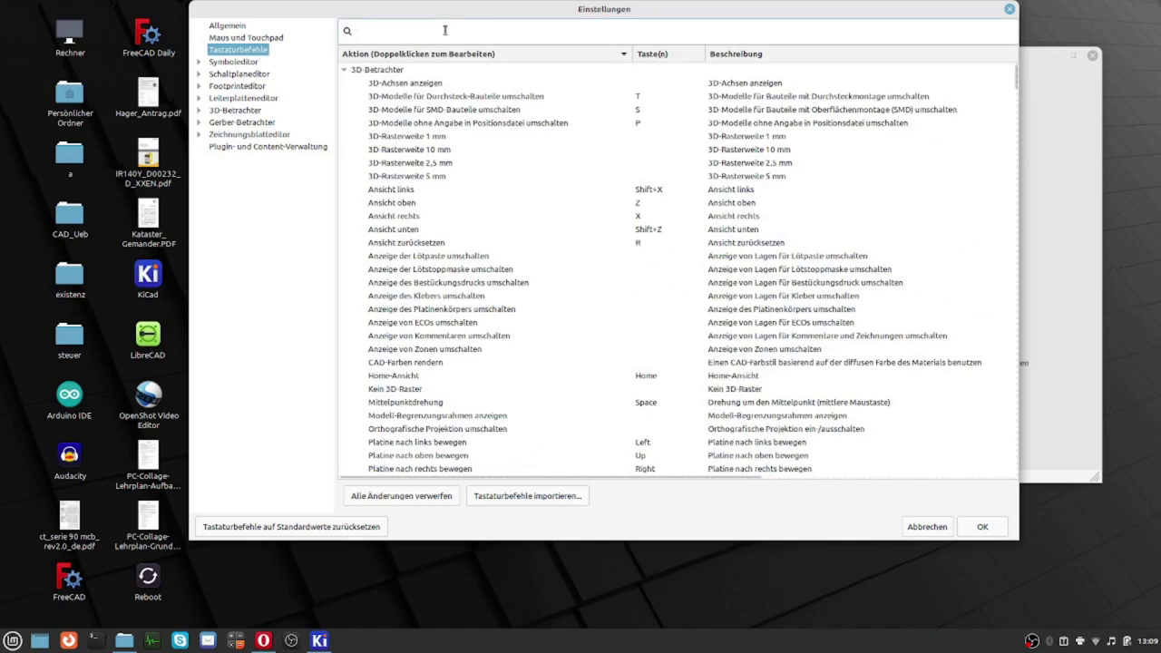
type("ins")
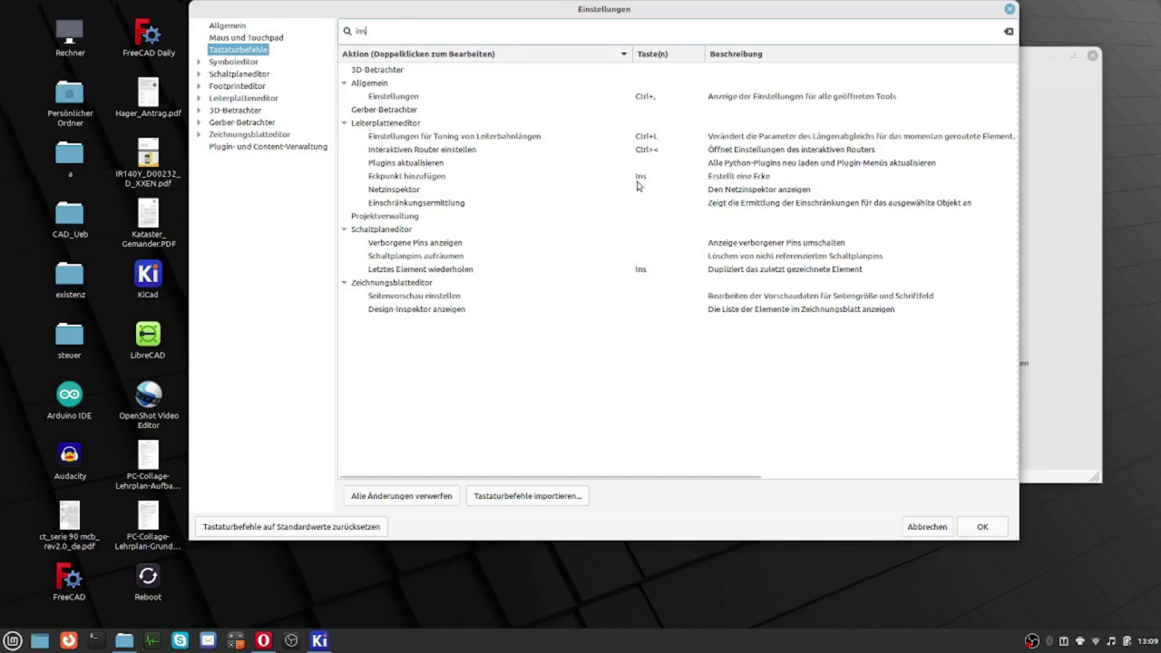
left_click(424, 181)
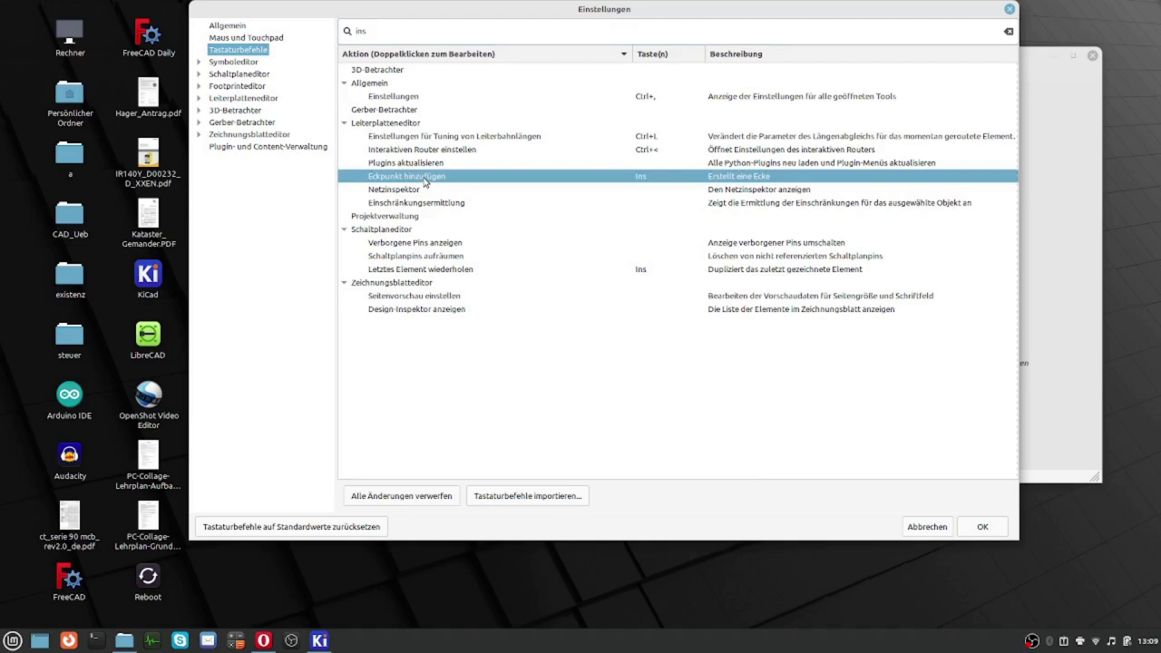
left_click(451, 272)
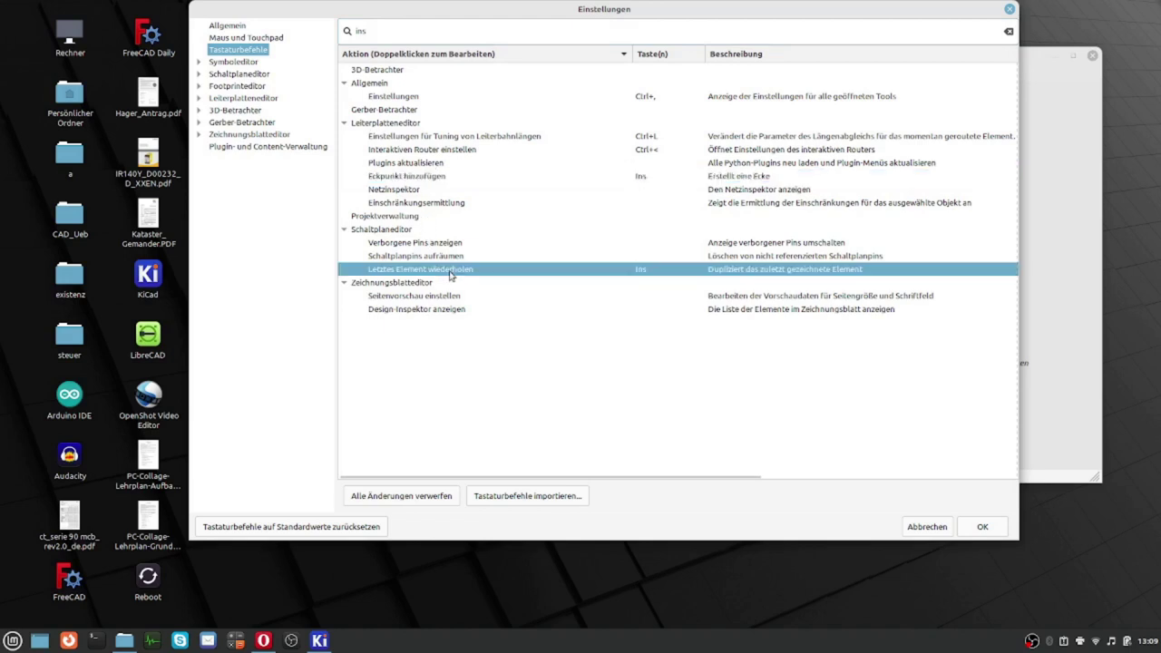
Step: Try to assign K to the schematic editor command Letztes Element wiederholen, declining to replace the key's existing assignment
double_click(635, 272)
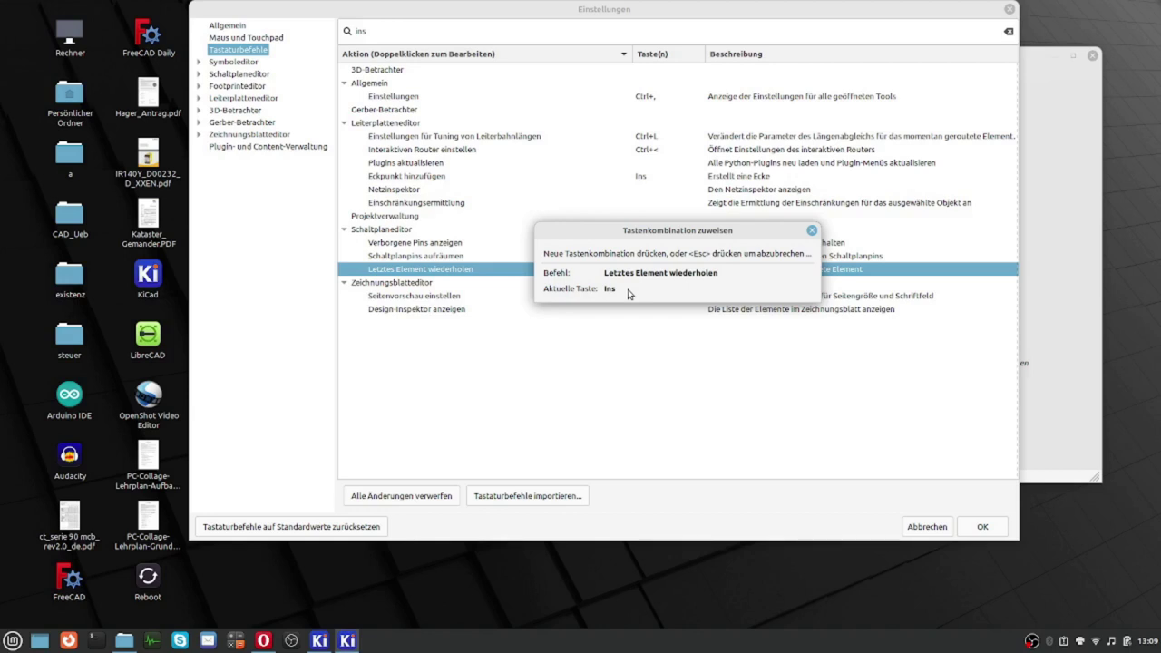
key("k")
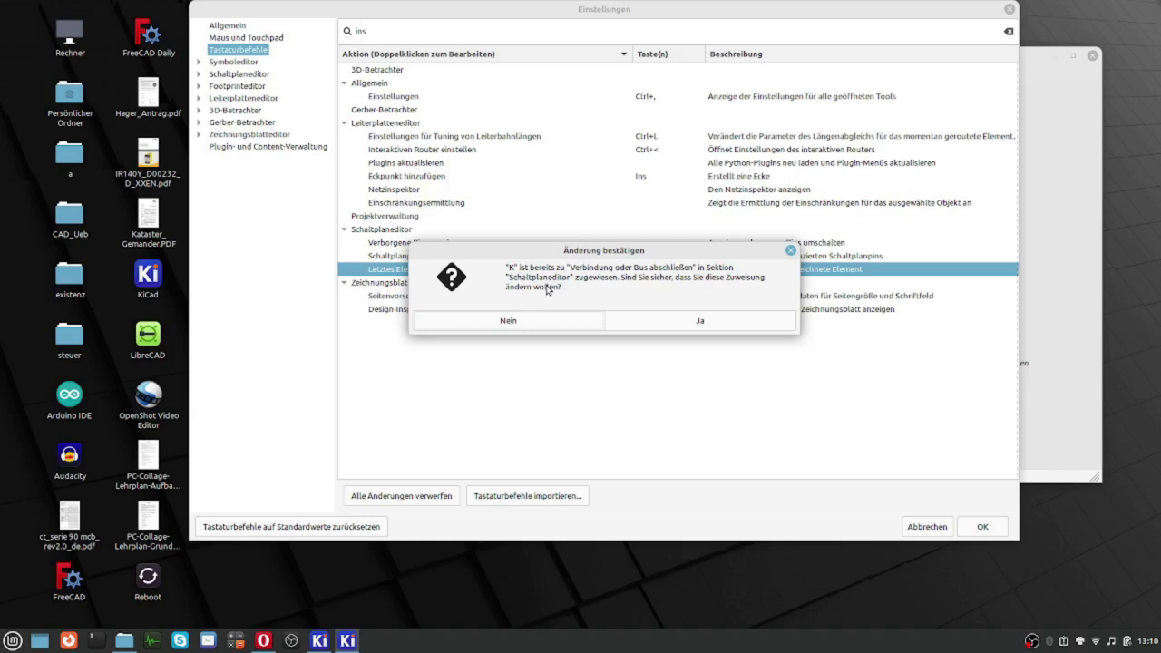
left_click(550, 327)
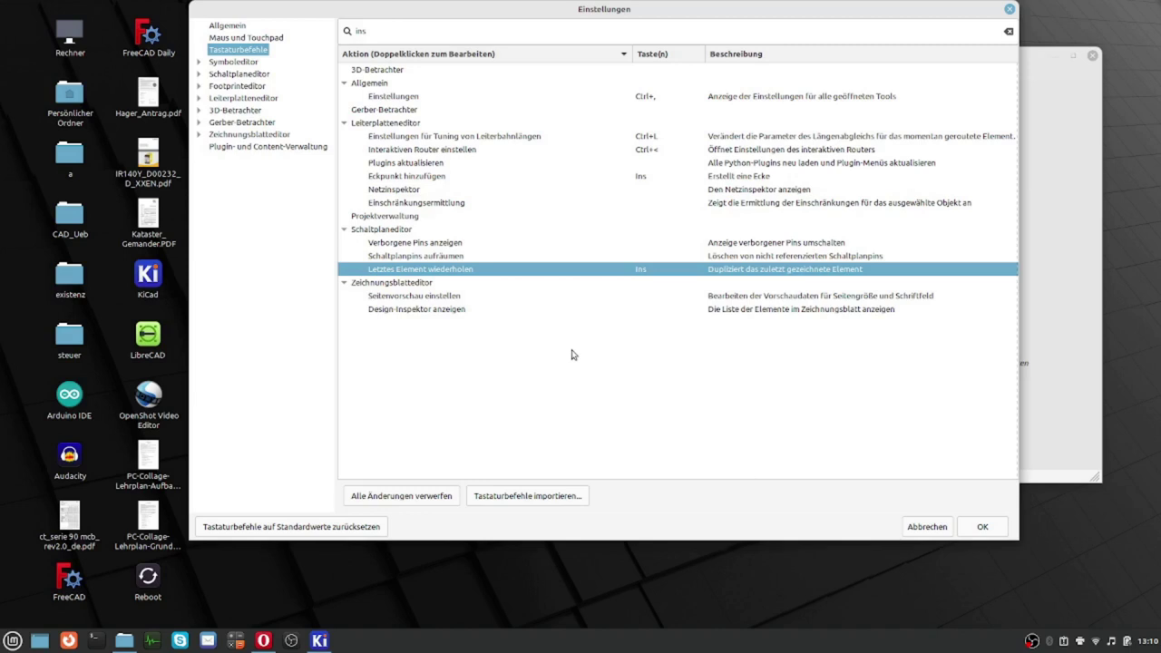
Step: Assign Ctrl+K to the schematic editor command Letztes Element wiederholen, replacing the key's existing assignment, and save the settings
double_click(570, 270)
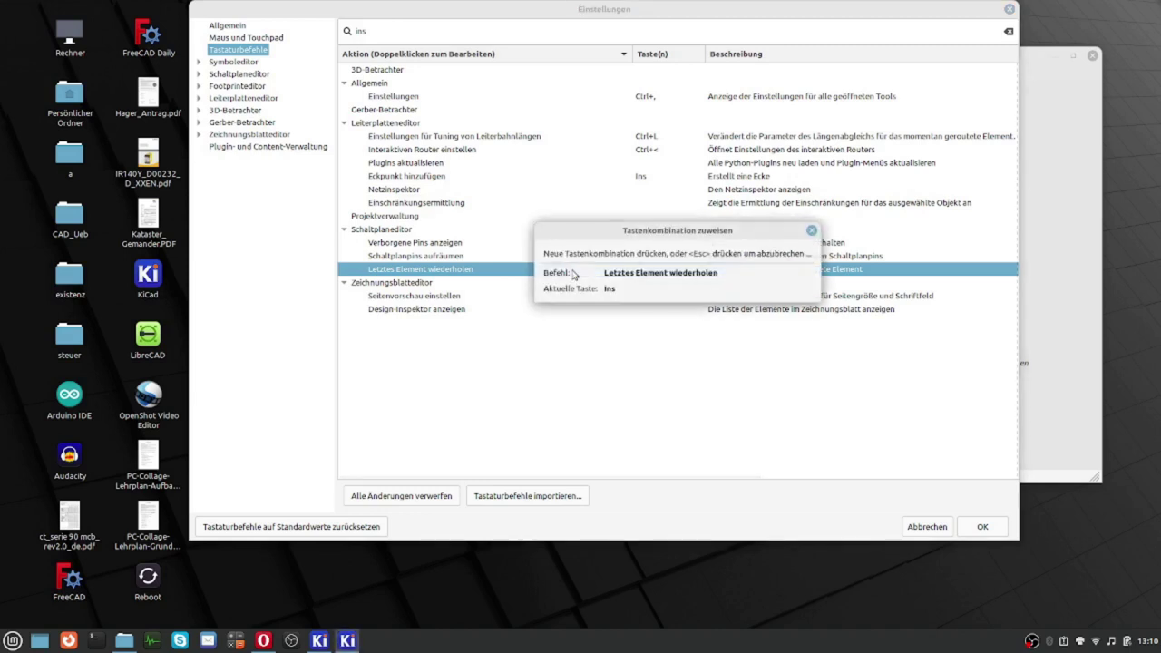
key("ctrl+k")
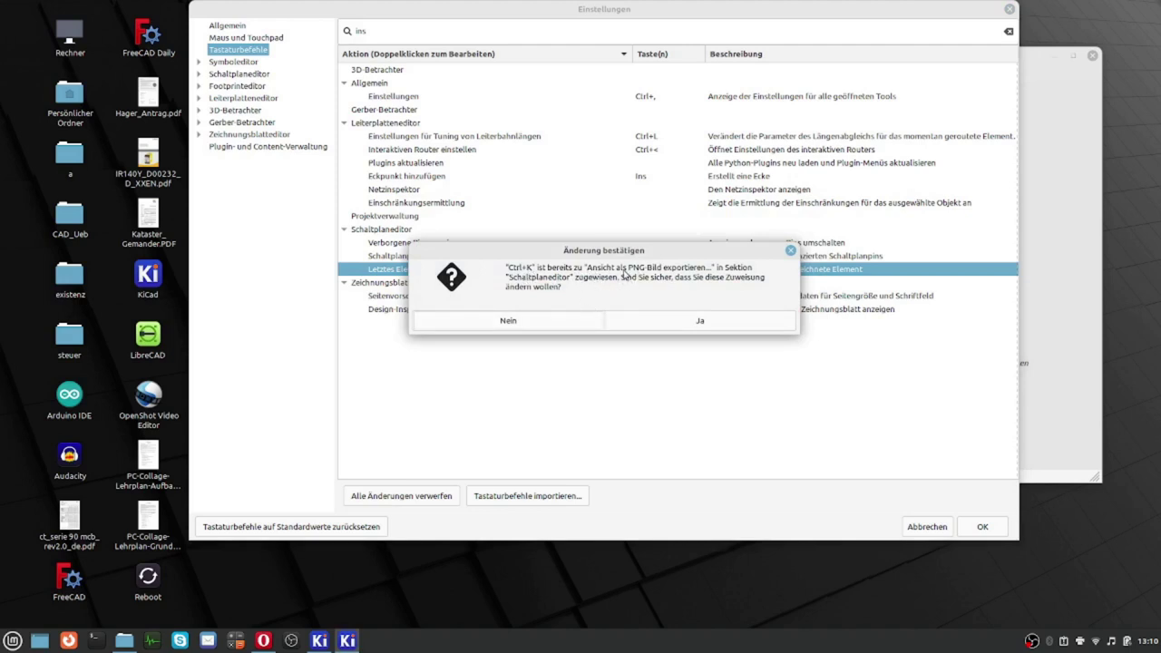
left_click(641, 328)
left_click(640, 328)
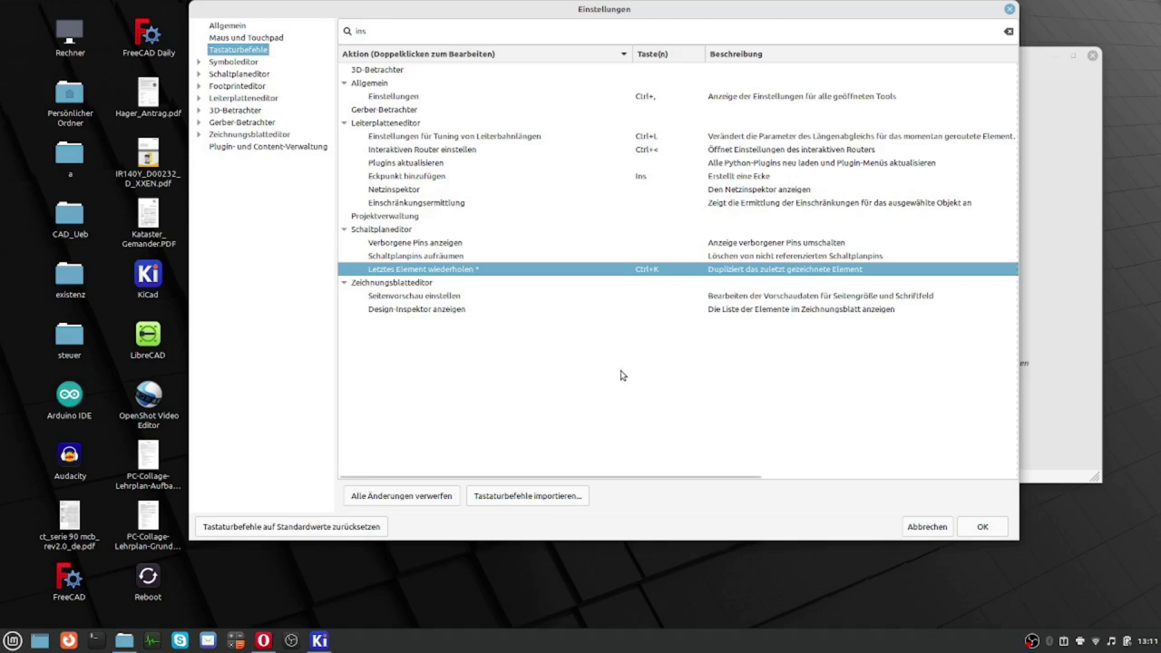
left_click(978, 527)
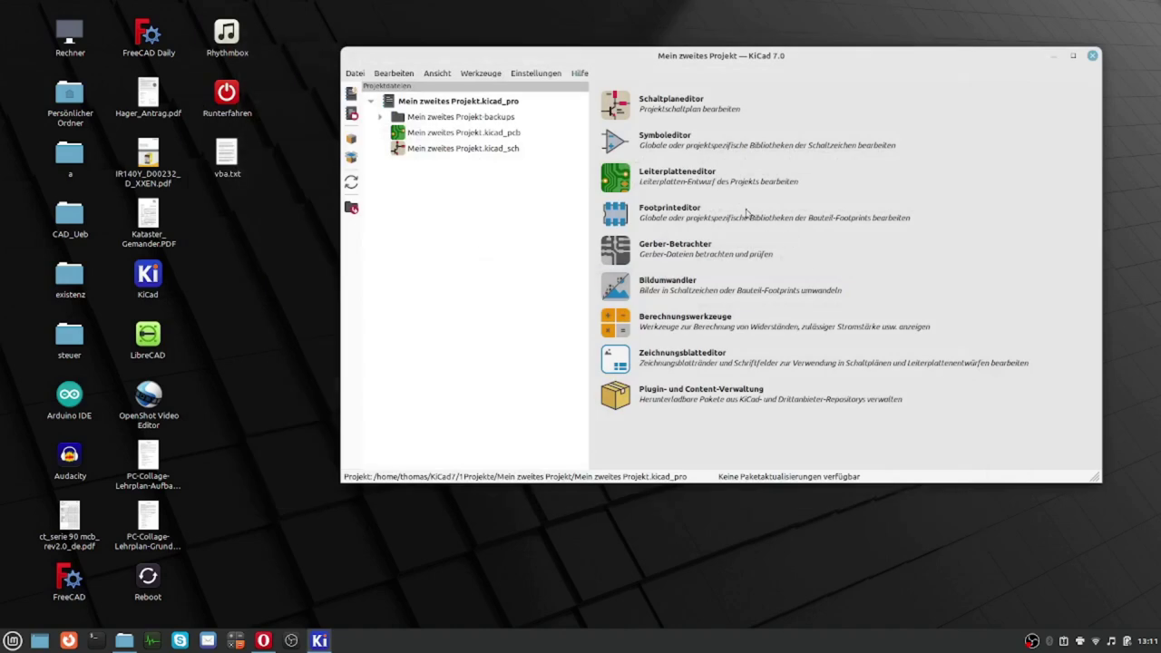
Step: Open the schematic in the Schaltplaneditor and place a resistor R below the Abschnitt 1 frame, at about X 41.9, Y 69.9 mm
left_click(615, 105)
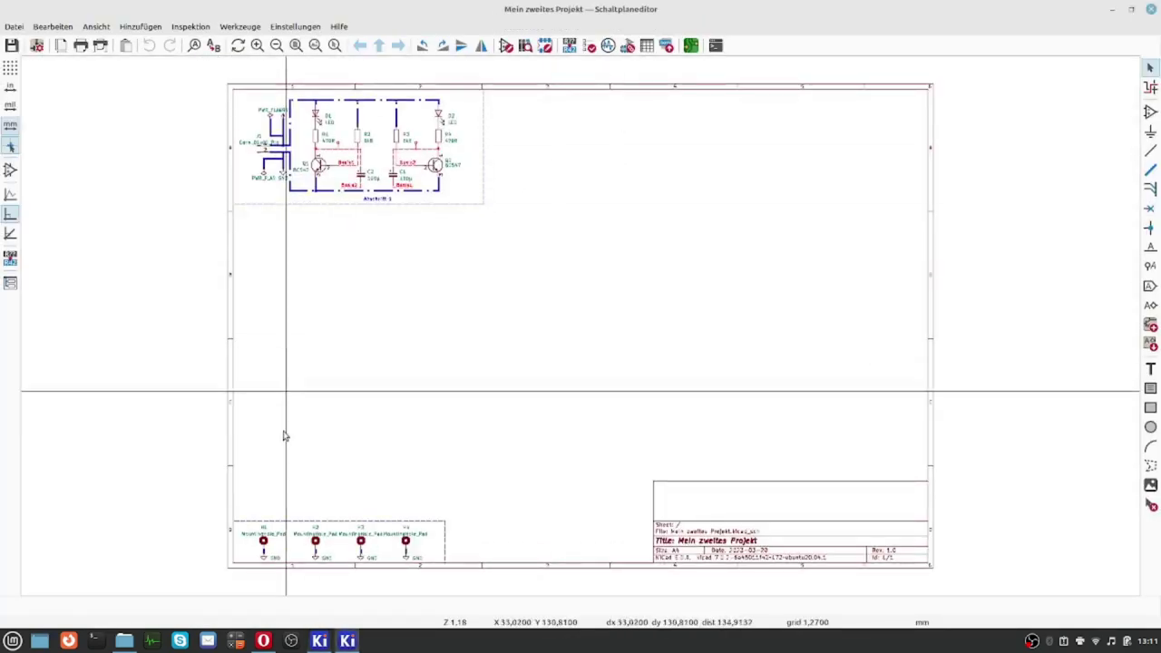
scroll(283, 436, "up", 5)
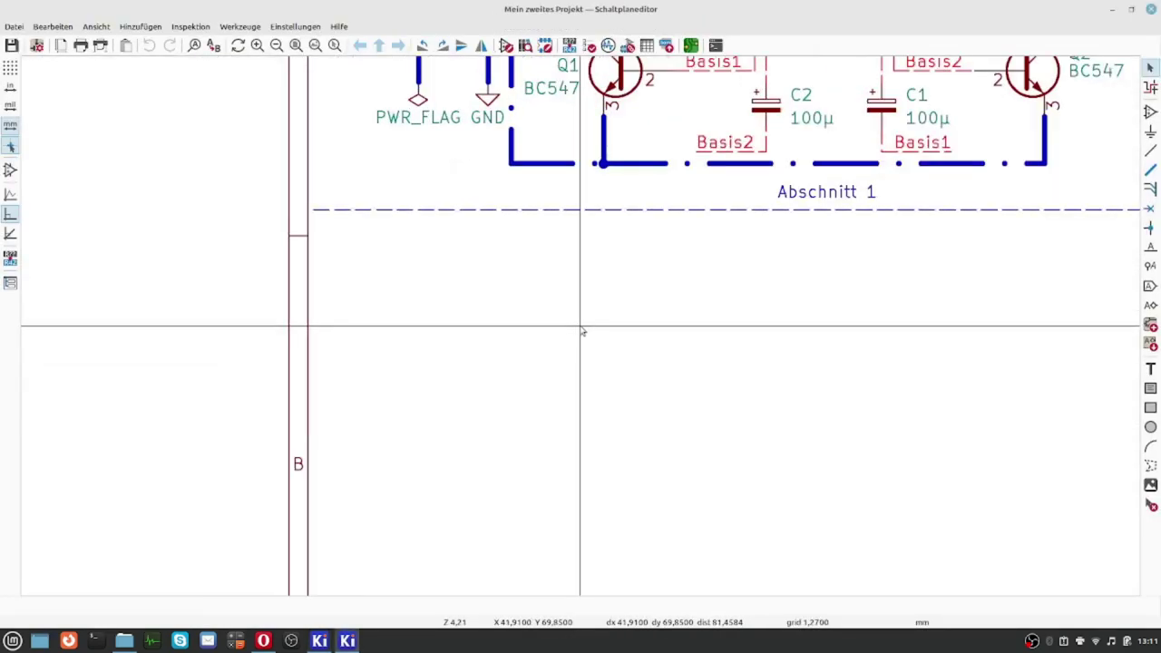
key("a")
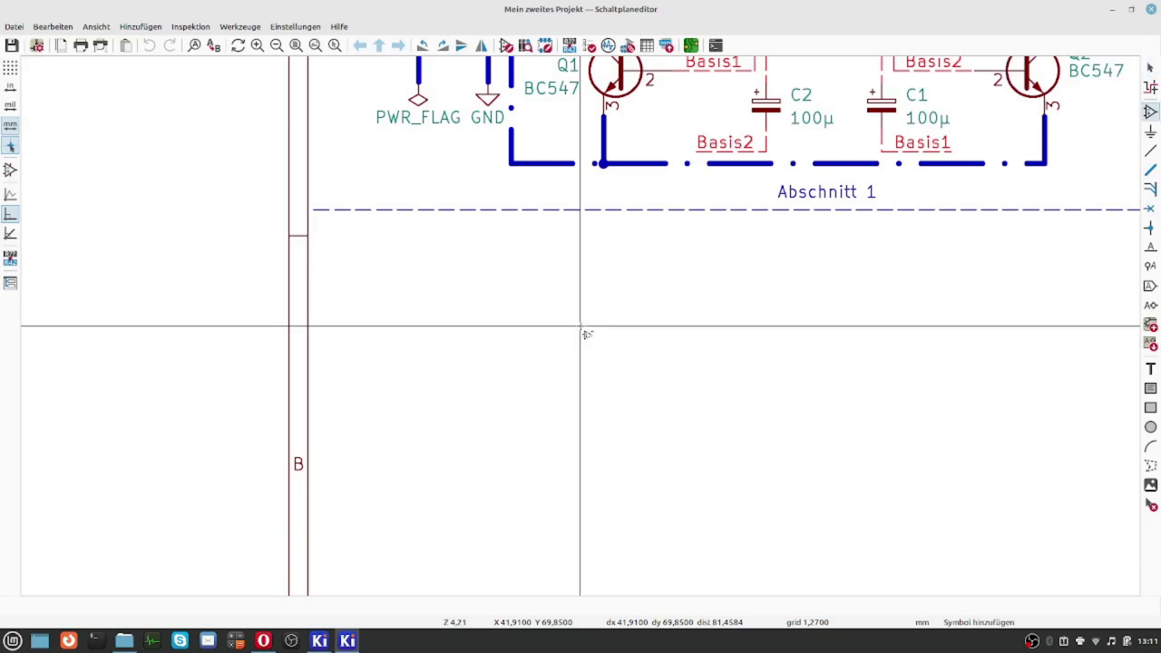
left_click(580, 326)
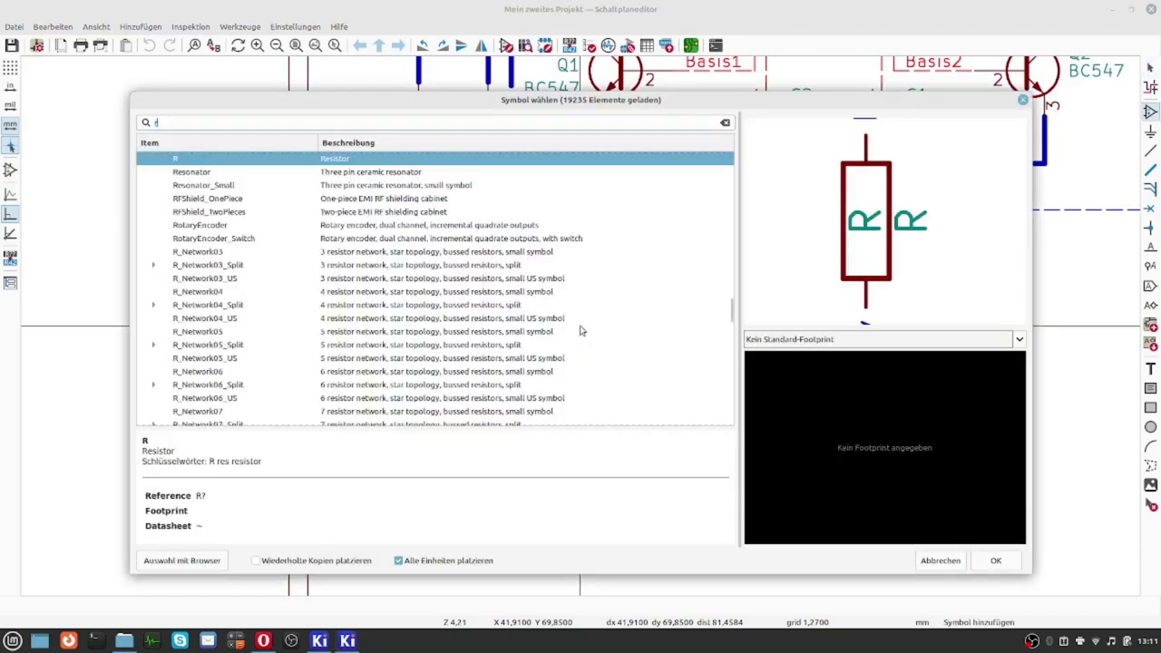
key("Return")
left_click(580, 326)
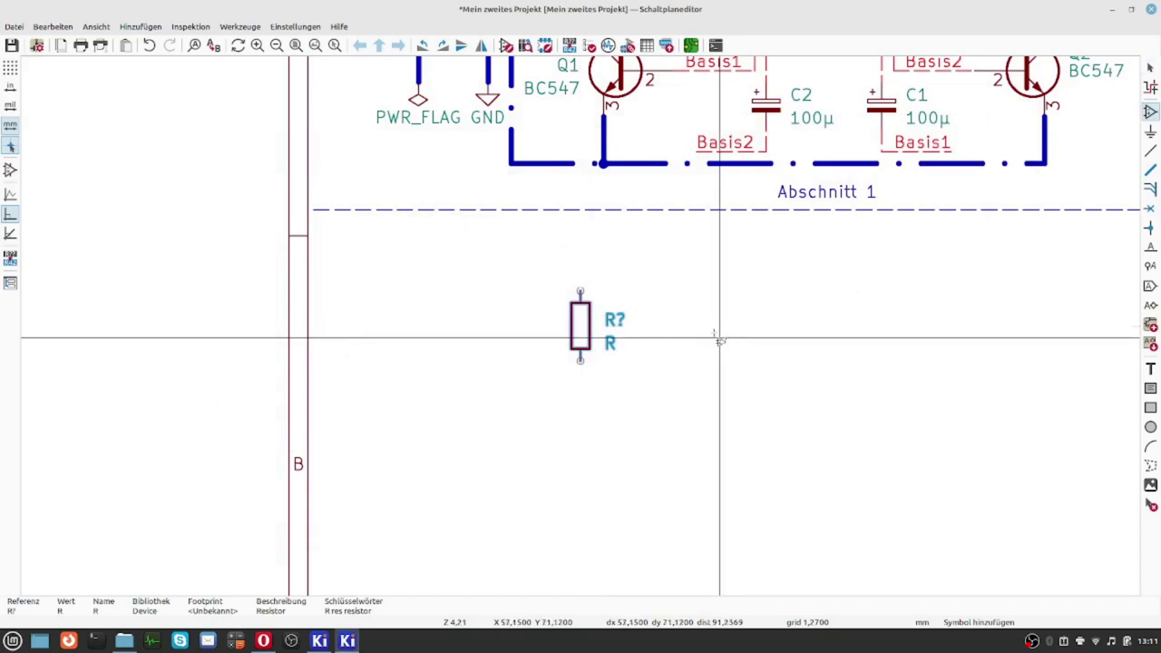
key("Escape")
key("Escape")
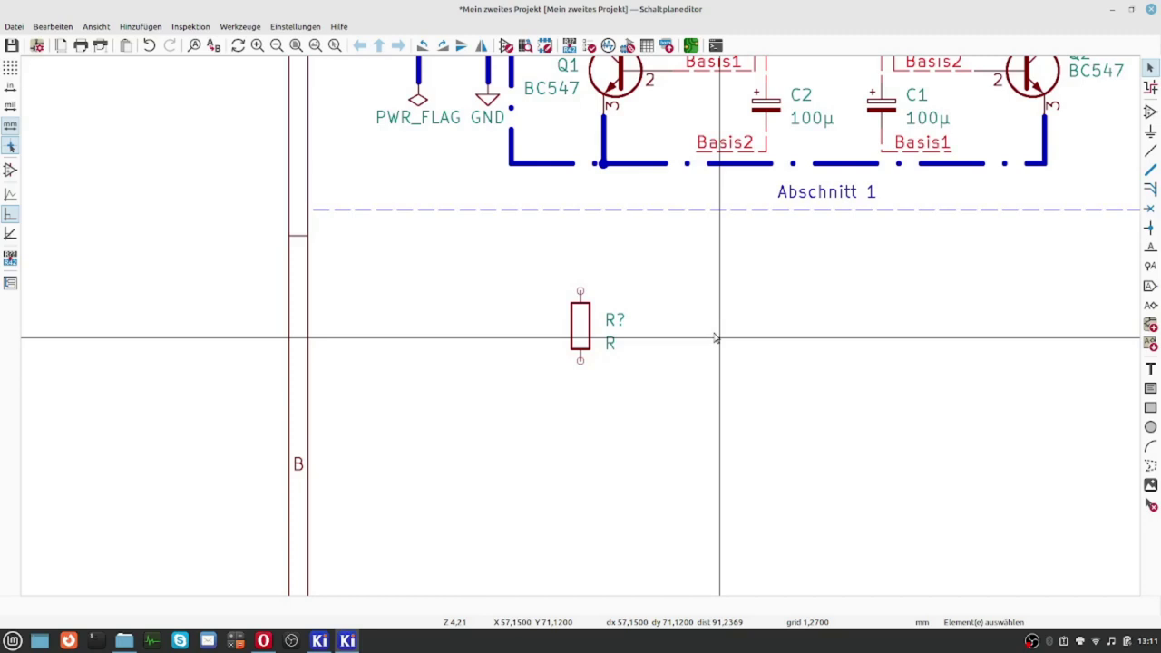
Step: Repeat the last placed resistor twice, lining both copies up to its right at the same height
key("ctrl+d")
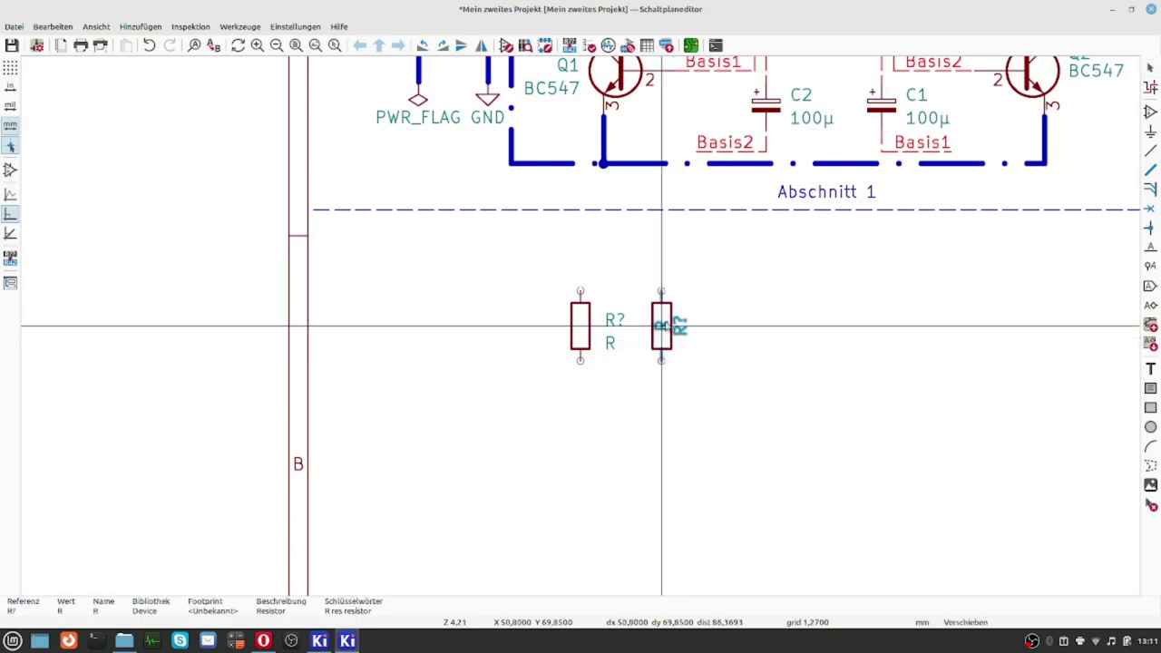
left_click(674, 326)
key("ctrl+d")
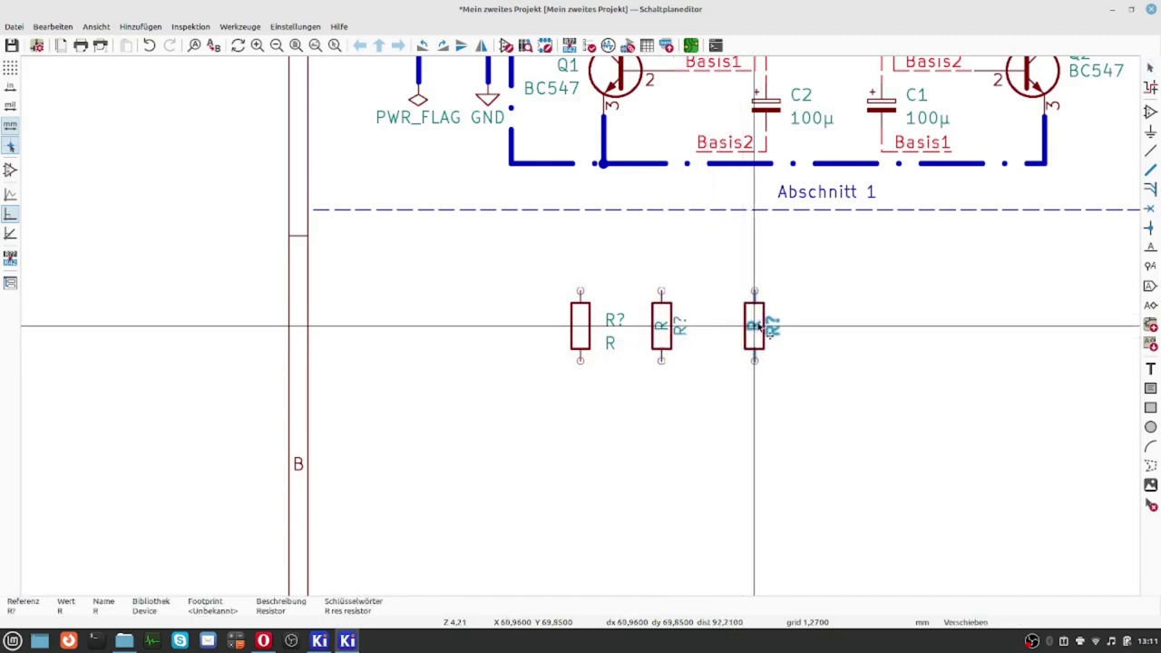
left_click(731, 326)
left_click(823, 320)
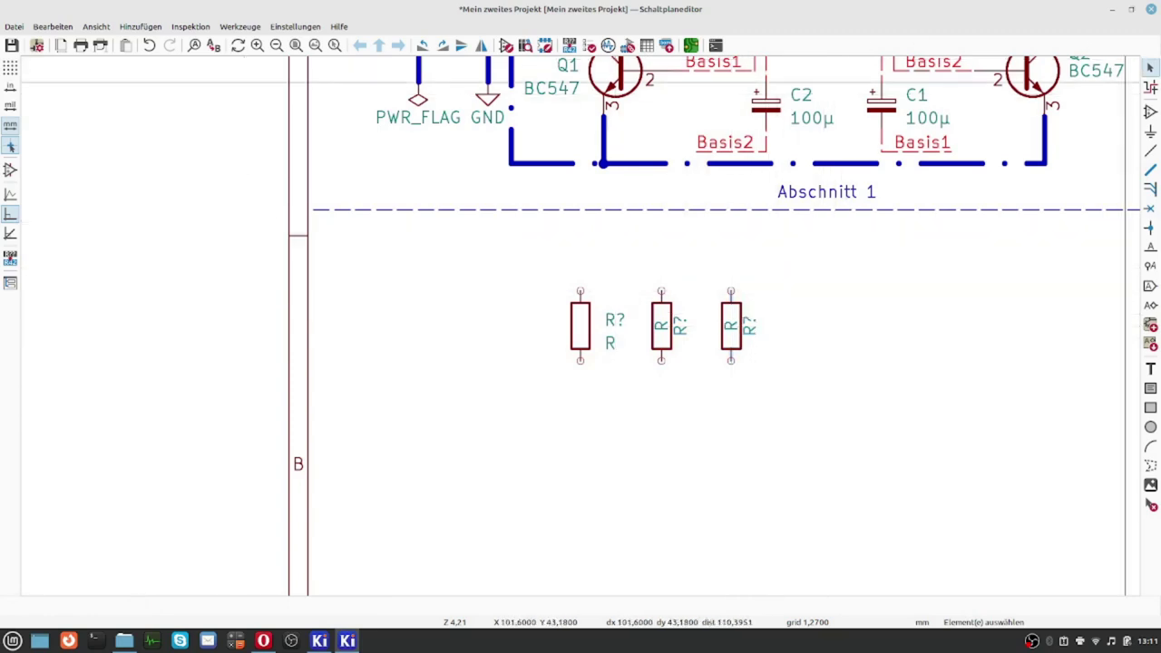
Step: Close the schematic with its changes saved, then exit and restart KiCad with Mein zweites Projekt
left_click(1150, 11)
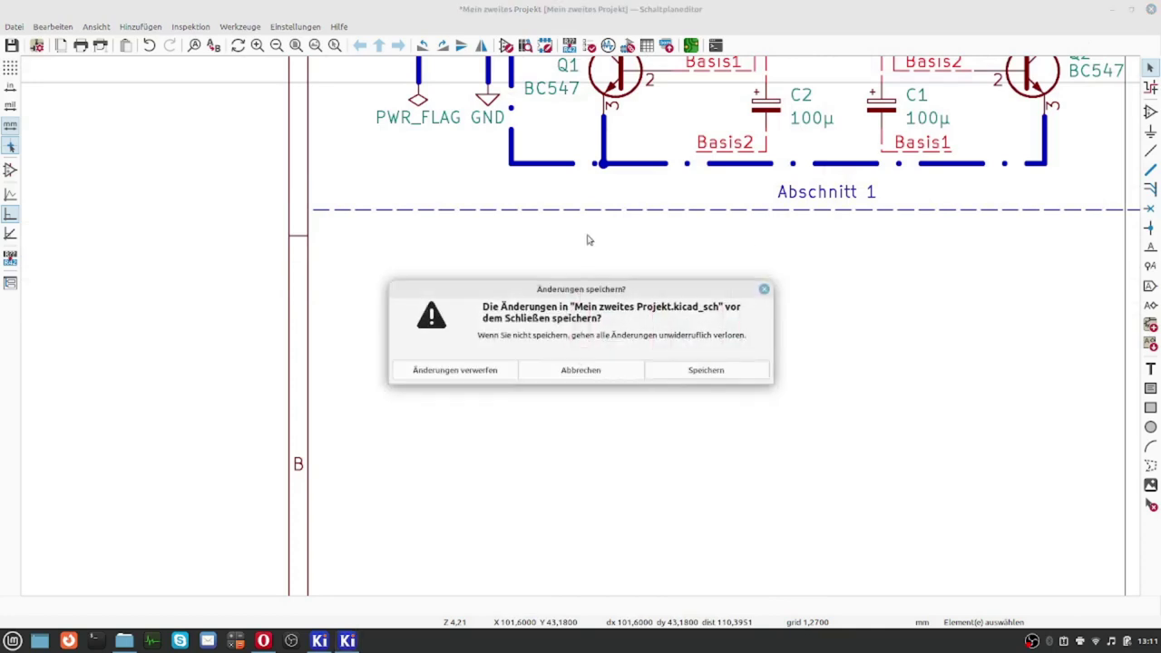
left_click(764, 373)
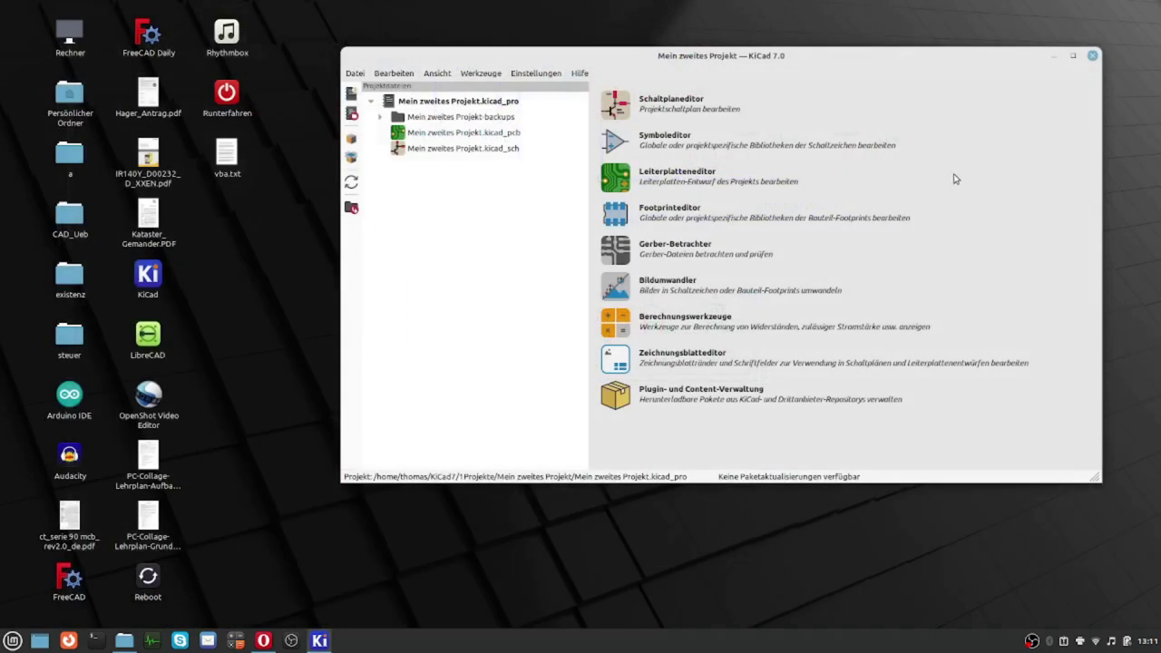
left_click(355, 73)
left_click(350, 266)
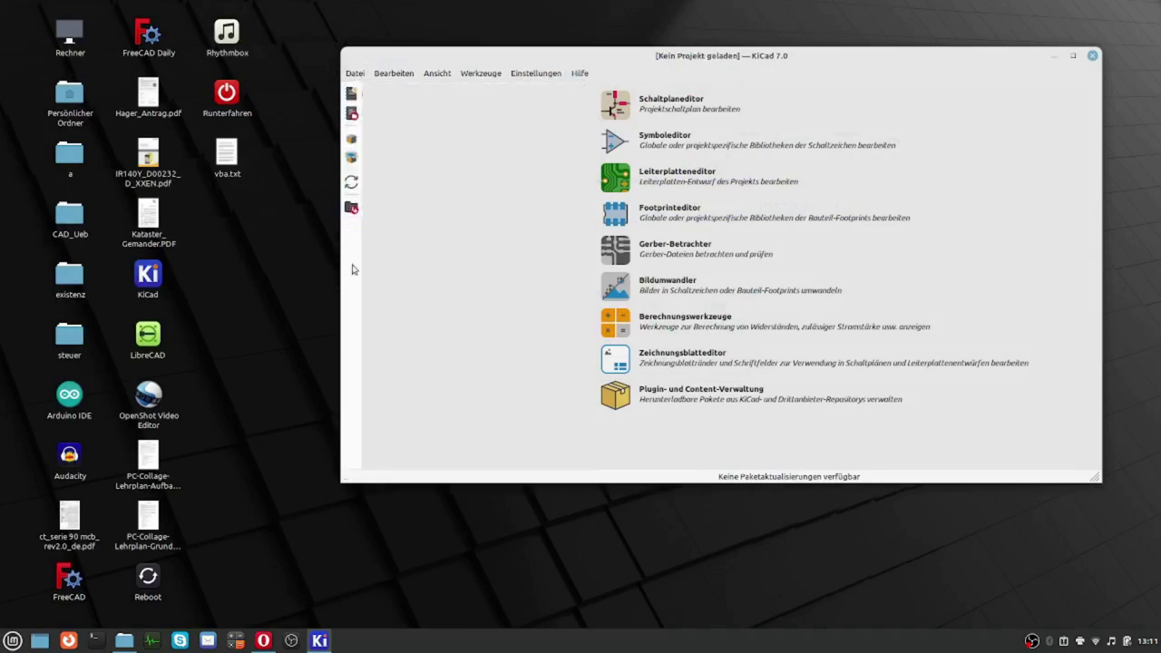
double_click(147, 277)
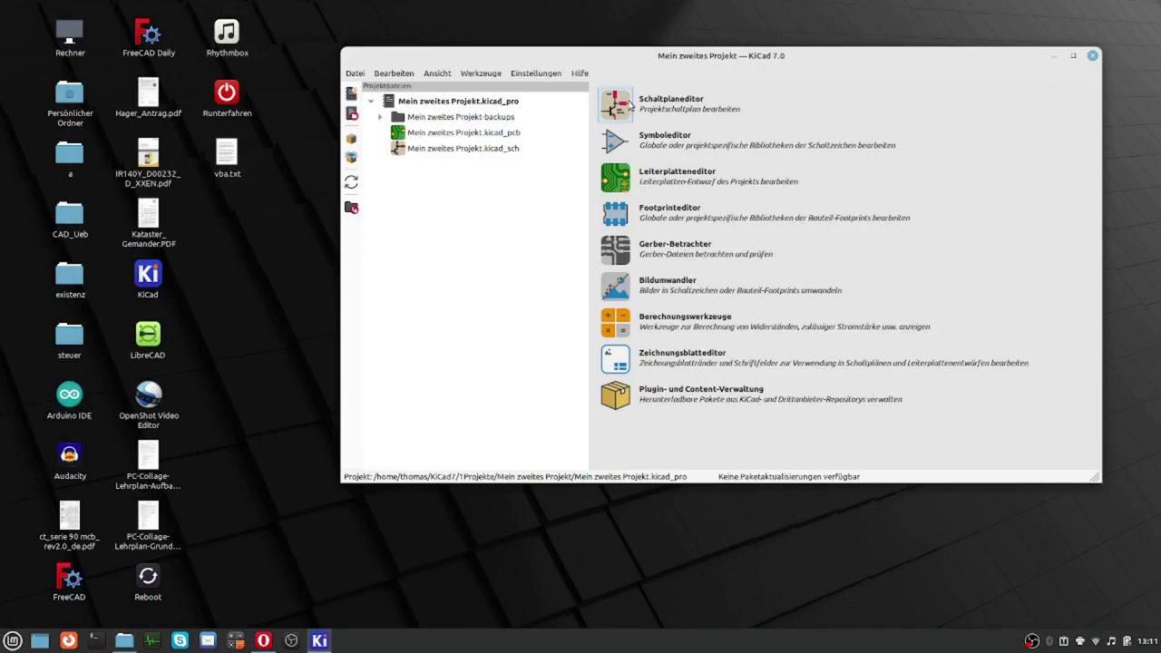
Step: Reopen the schematic and place another resistor R at the right end of the resistor row below Abschnitt 1
left_click(631, 106)
scroll(262, 249, "up", 2)
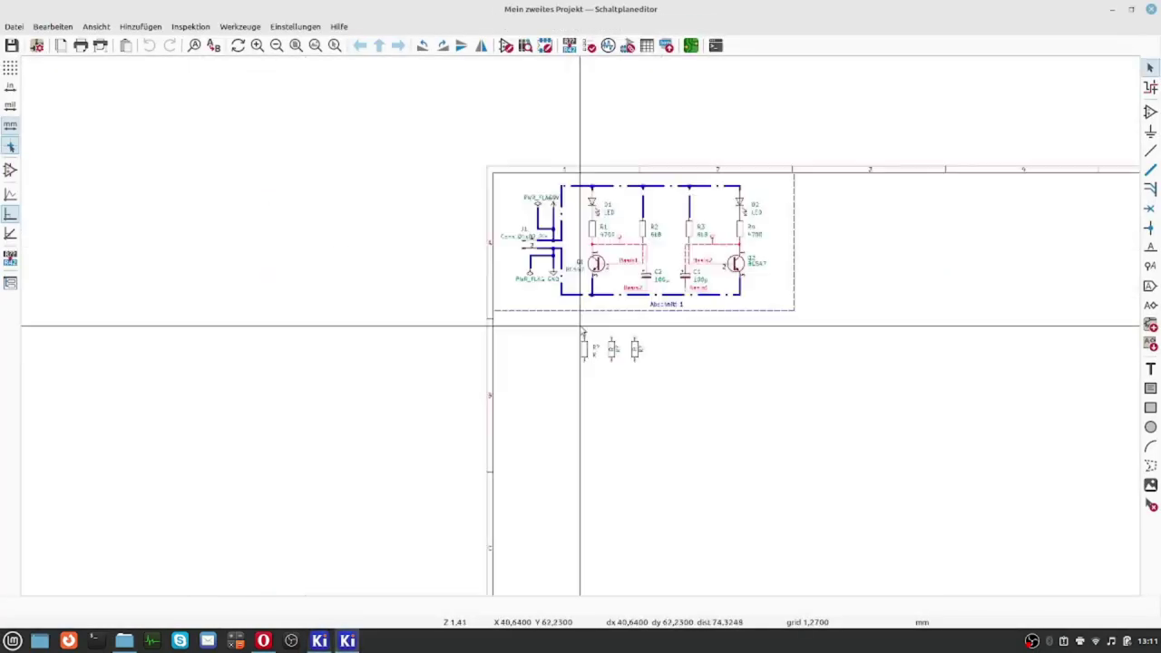
scroll(581, 333, "up", 3)
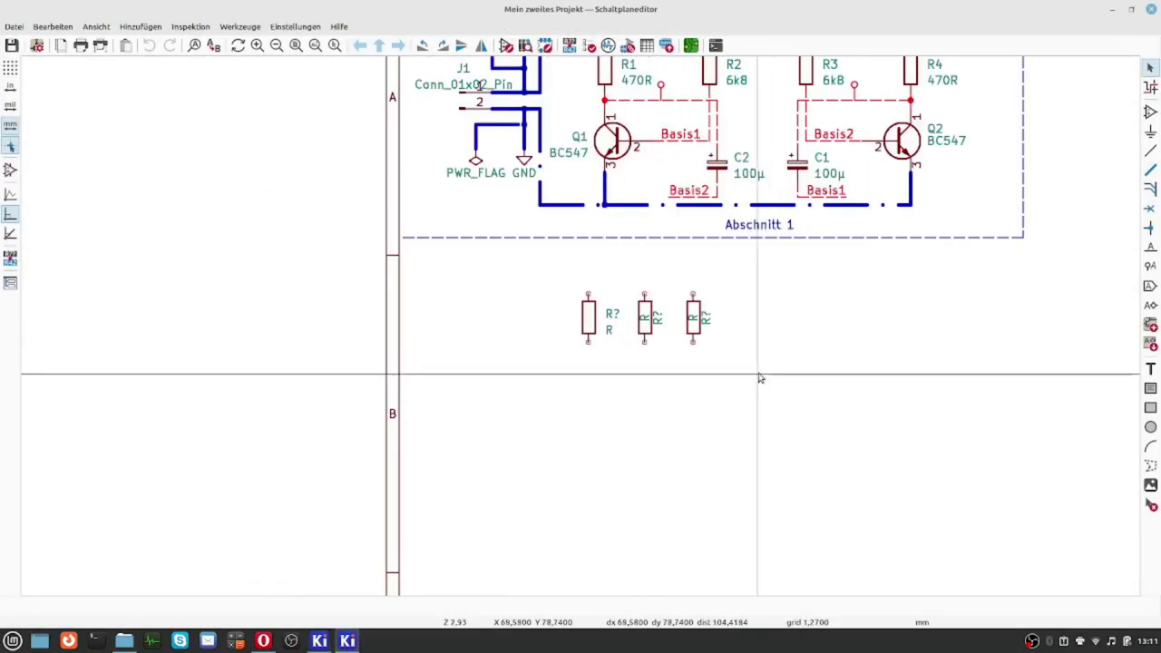
key("a")
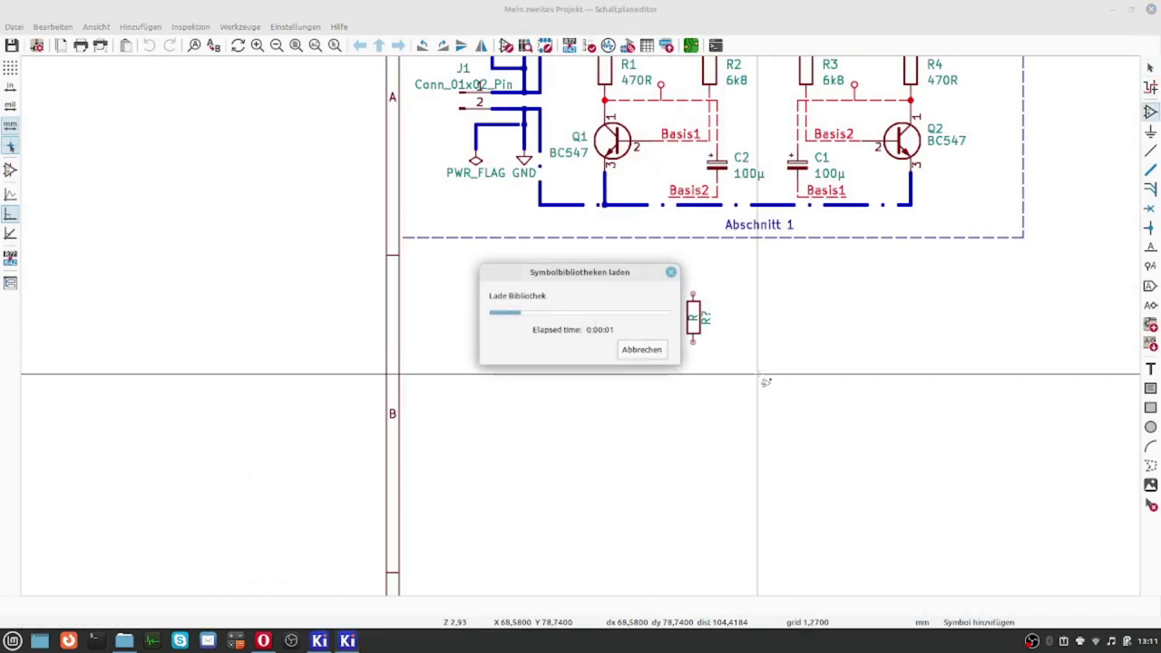
left_click(585, 288)
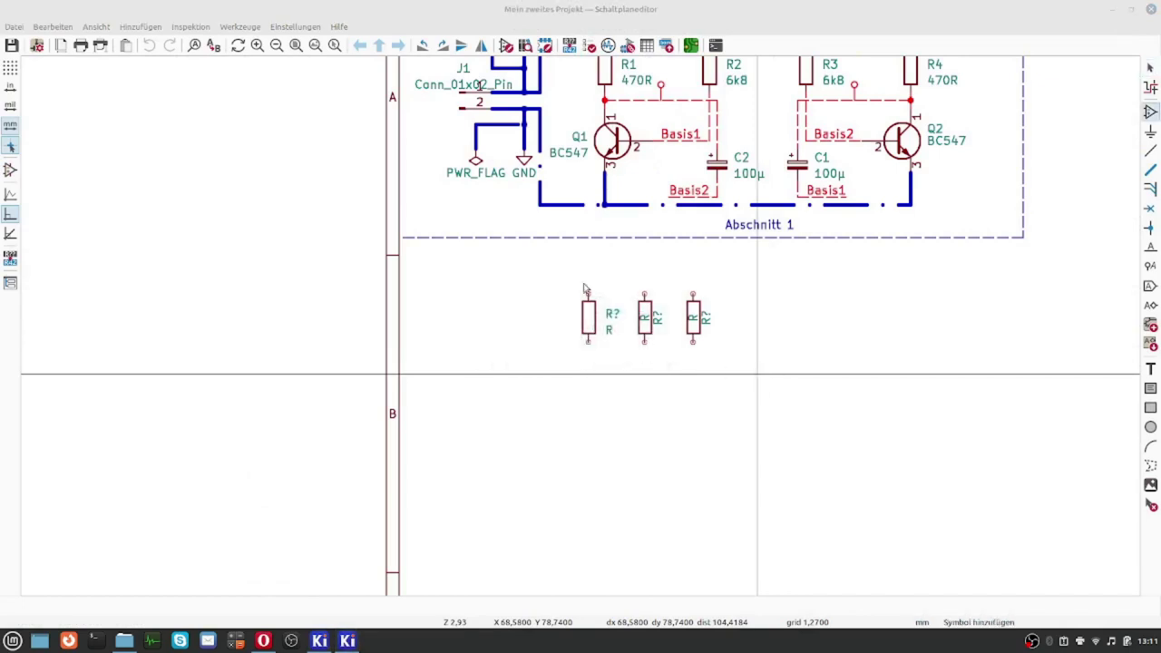
left_click(554, 287)
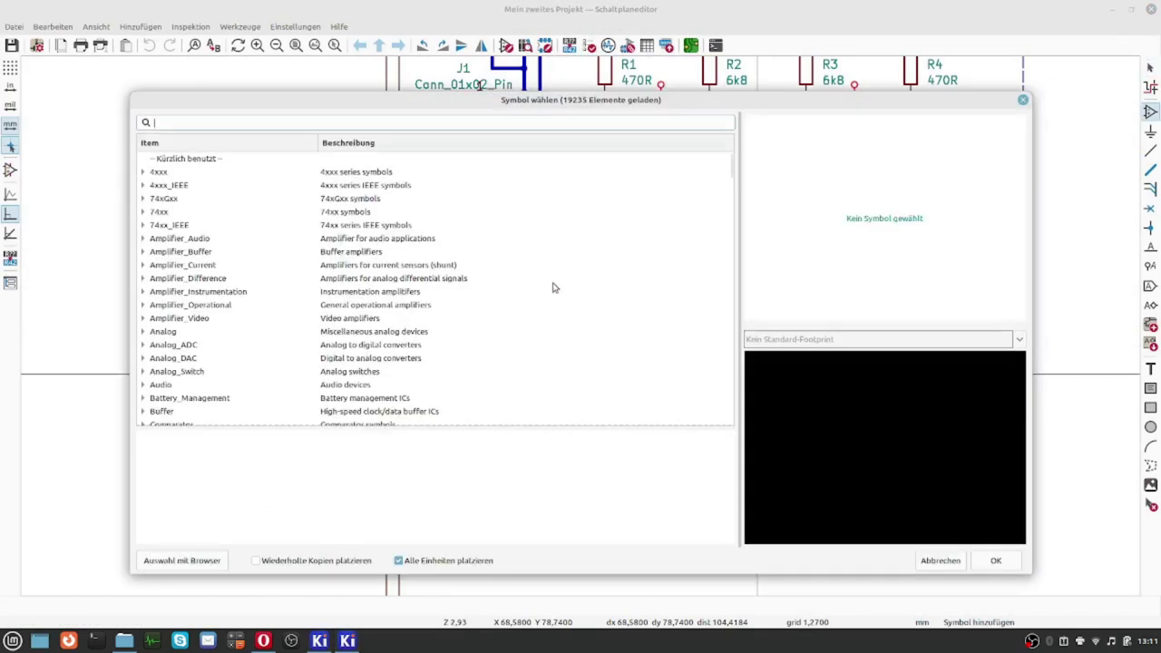
type("r")
double_click(291, 158)
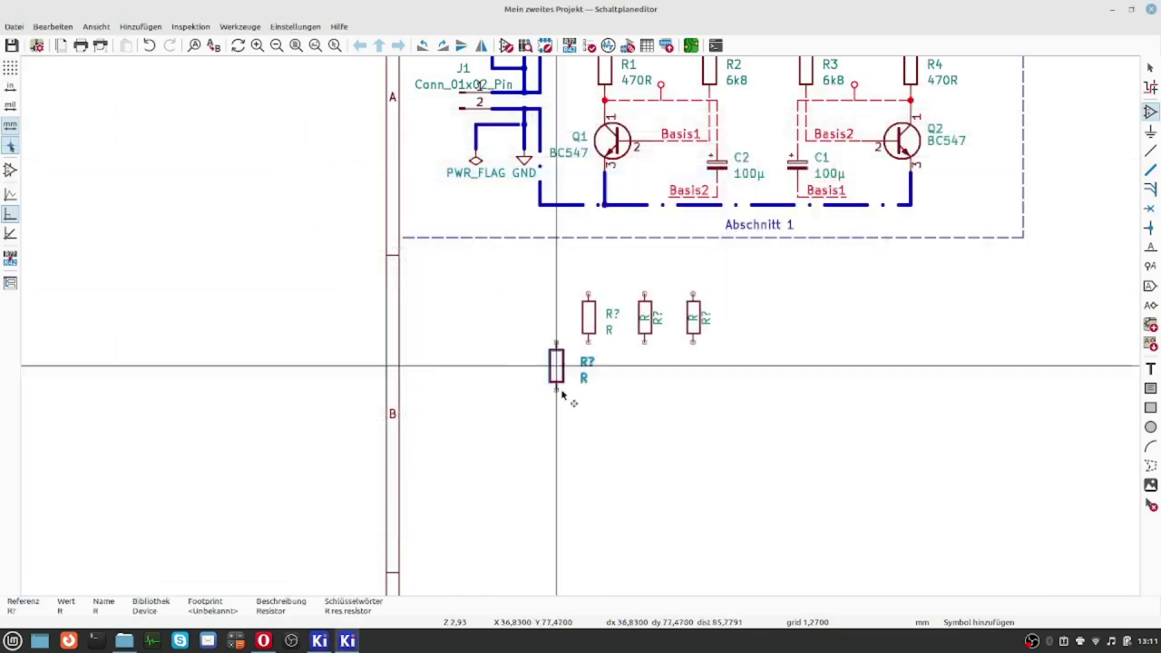
left_click(741, 318)
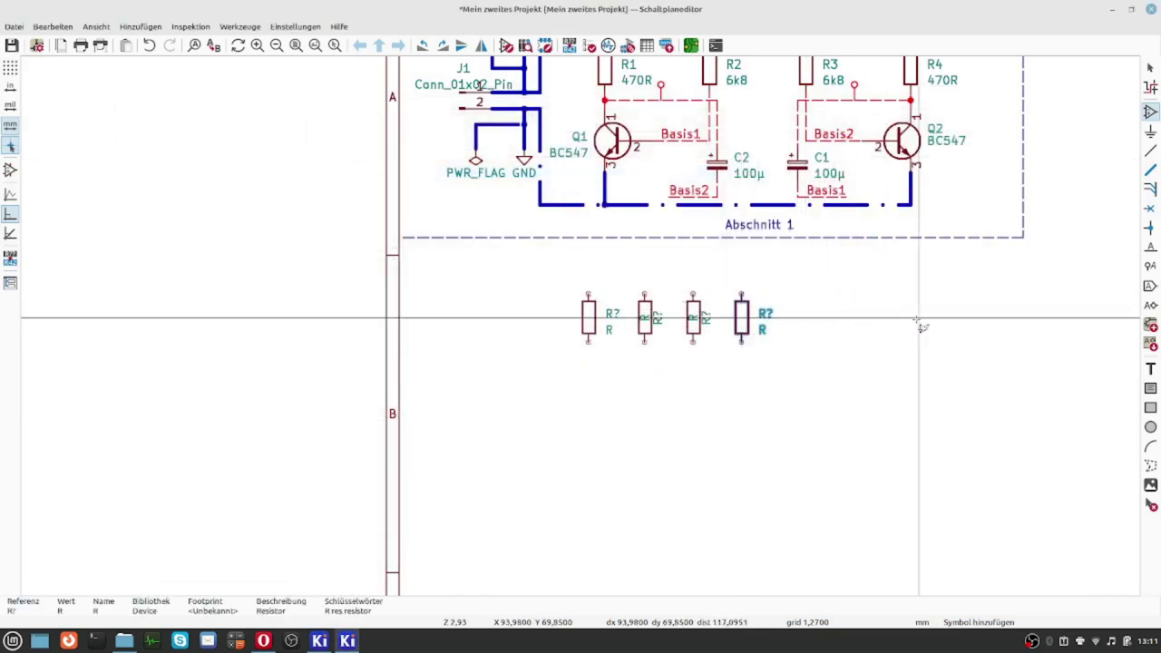
Step: Repeat the newly placed resistor twice to extend the row to the right, and finish adding symbols
key("ctrl+d")
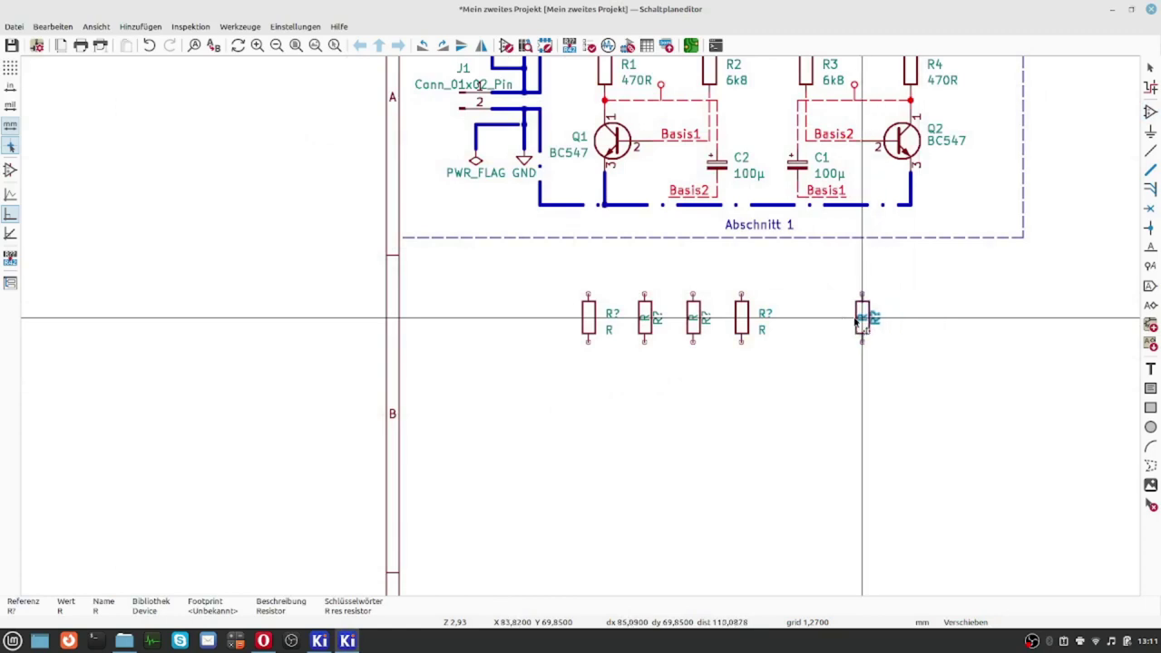
left_click(814, 319)
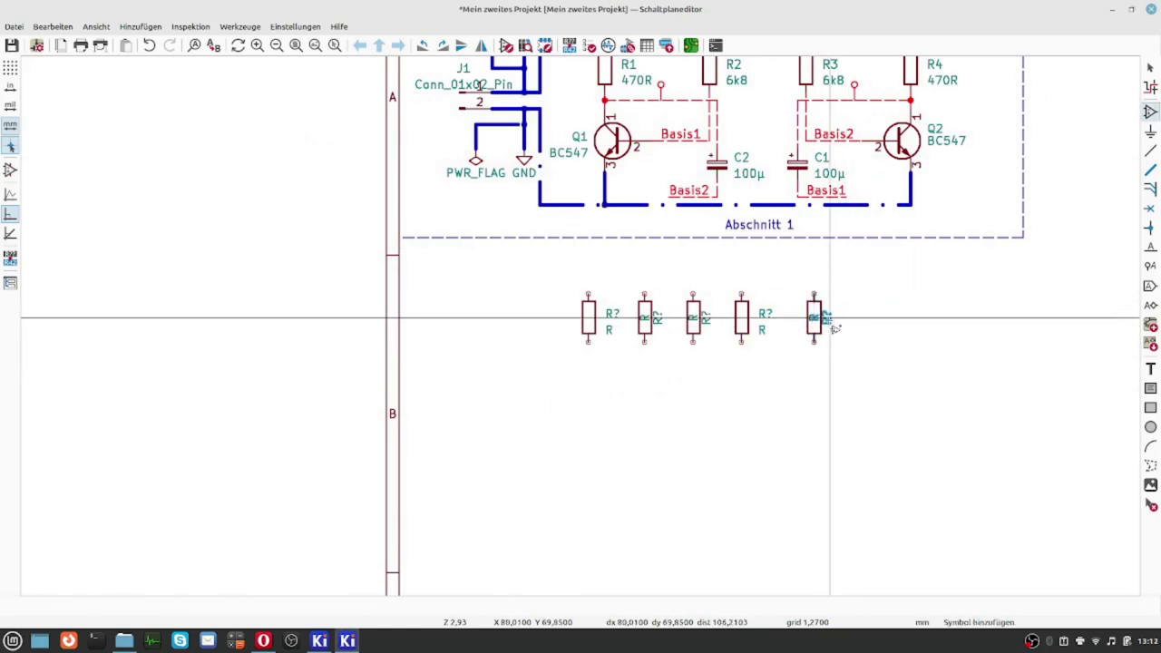
key("a")
key("ctrl+d")
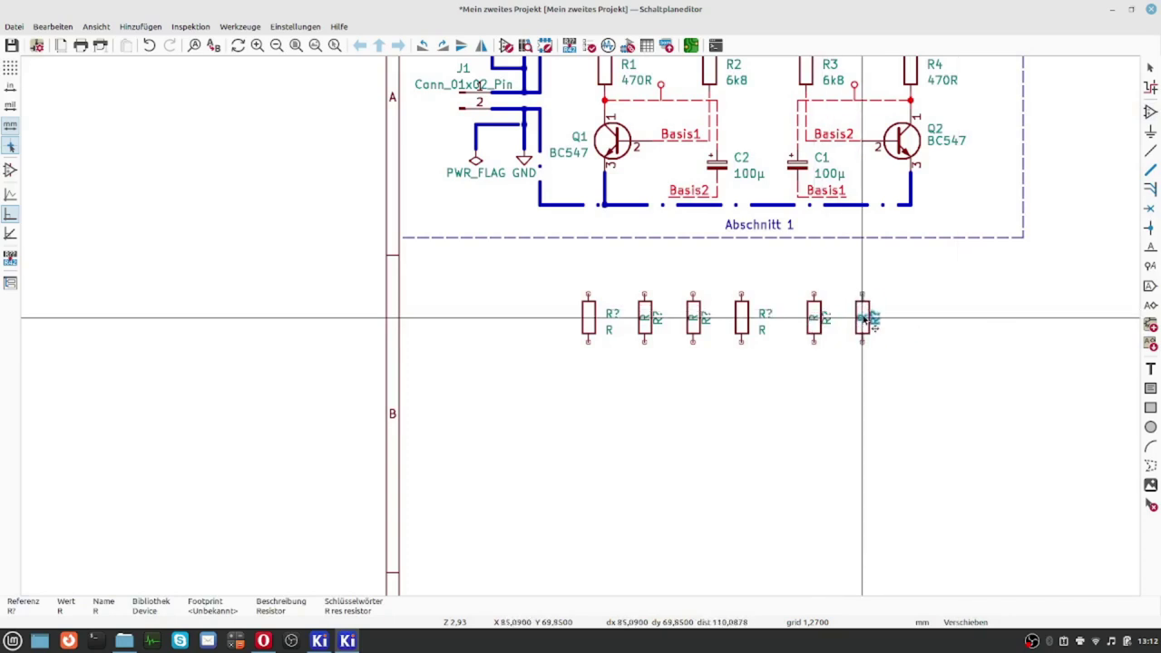
left_click(863, 319)
scroll(863, 320, "up", 3)
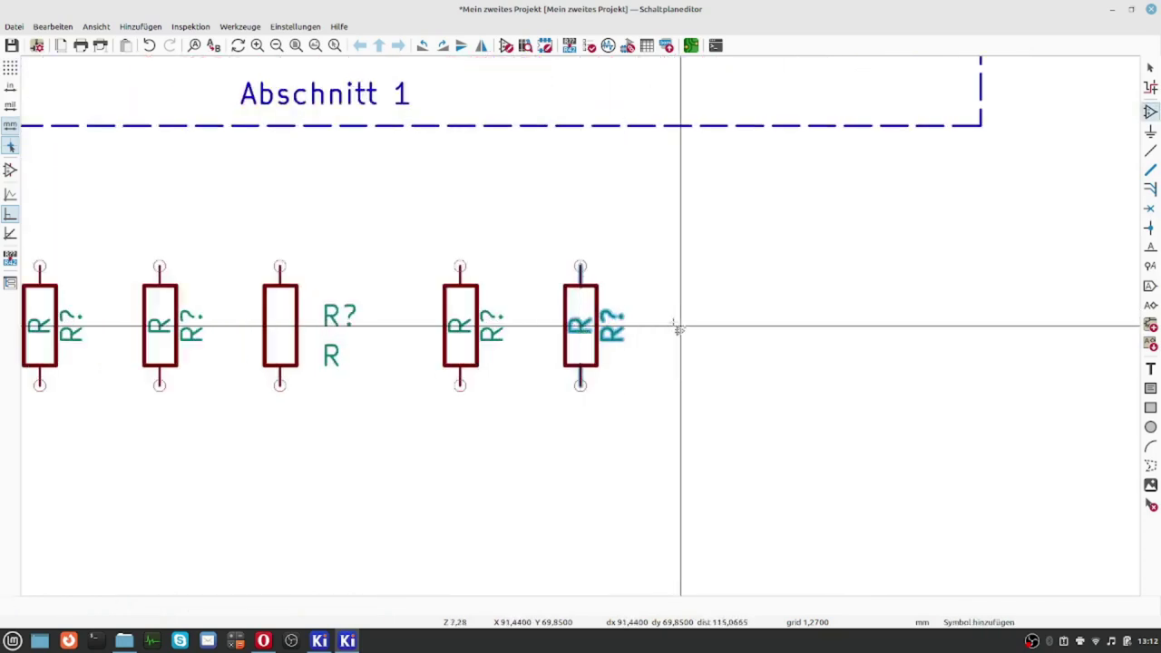
key("Escape")
scroll(674, 326, "down", 5)
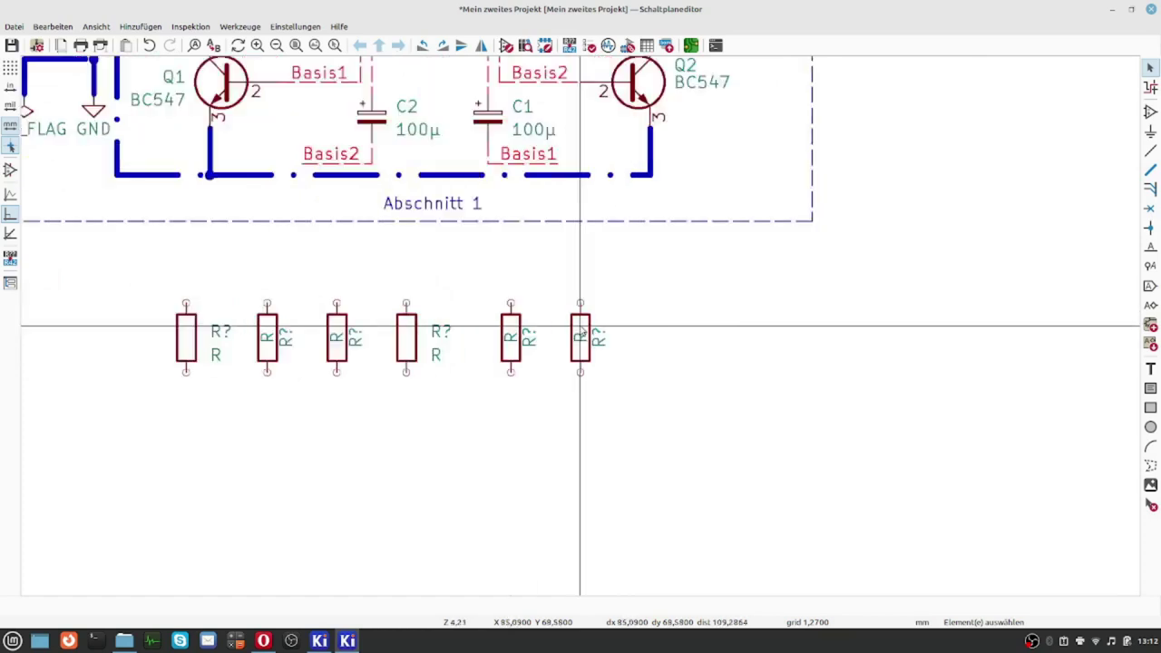
Step: Open the settings from the schematic editor and show the Tastaturbefehle page
left_click(292, 27)
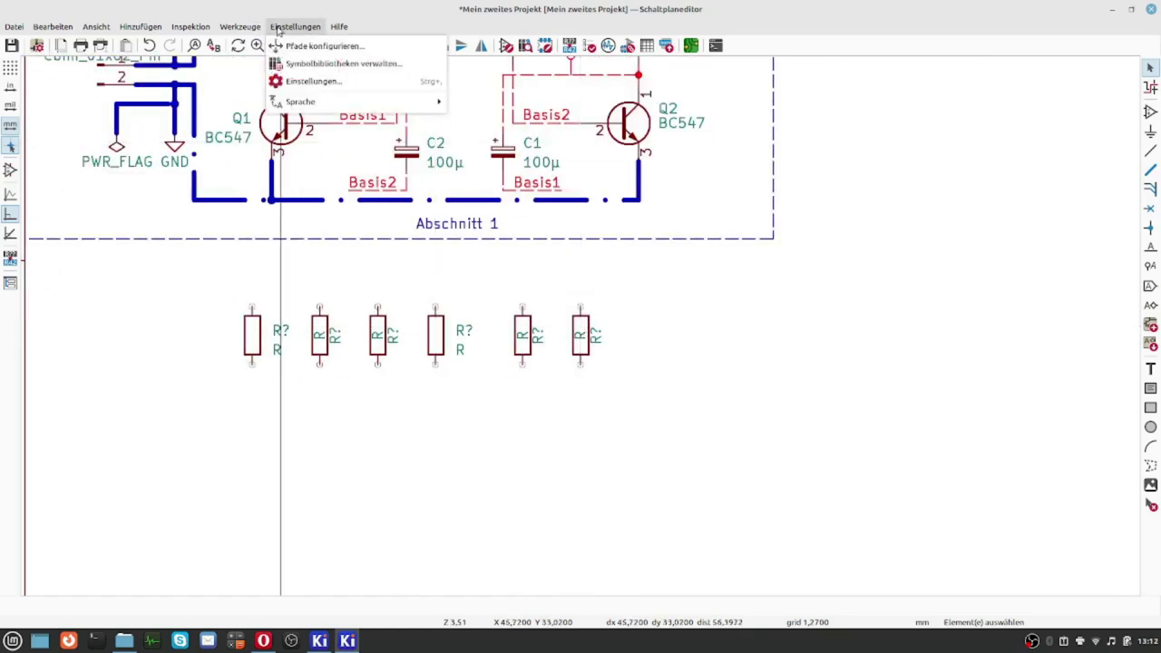
left_click(298, 82)
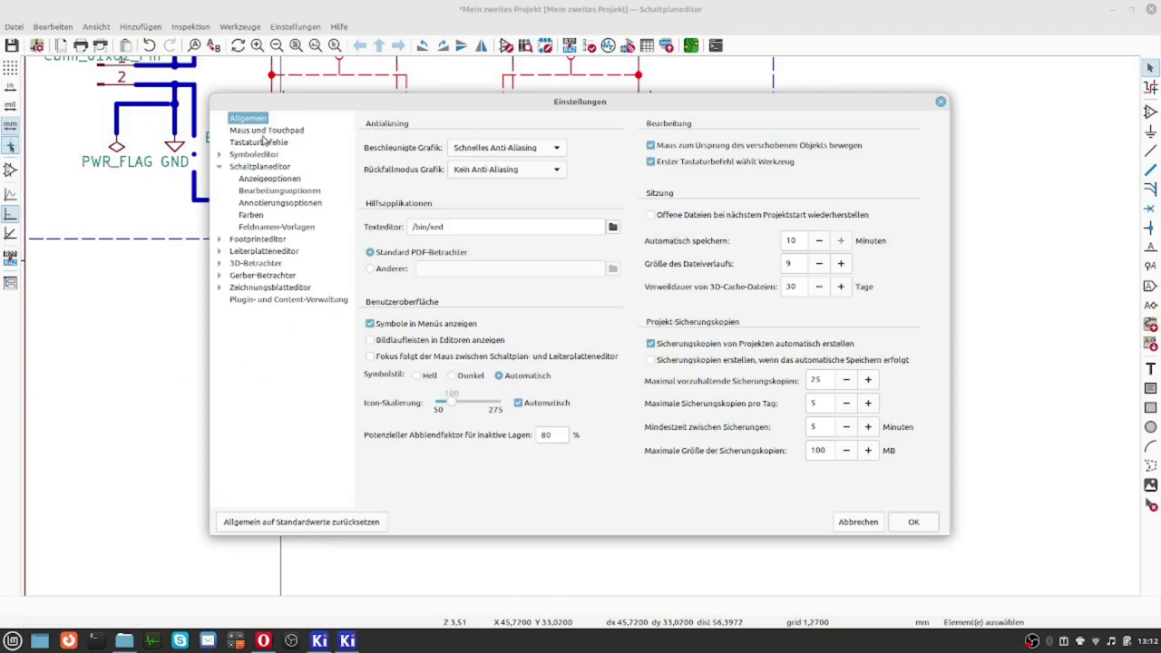
left_click(264, 143)
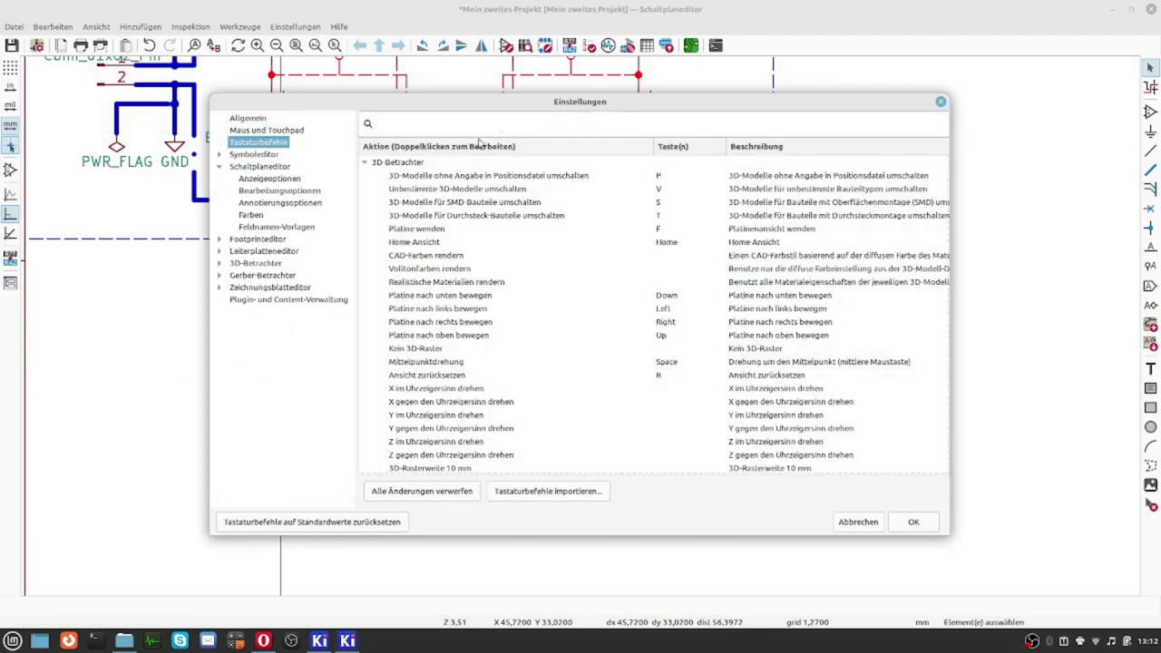
Step: Collapse the 3D-Betrachter and Allgemein command groups and sort the keyboard commands by assigned key
left_click(364, 162)
left_click(364, 163)
left_click(366, 163)
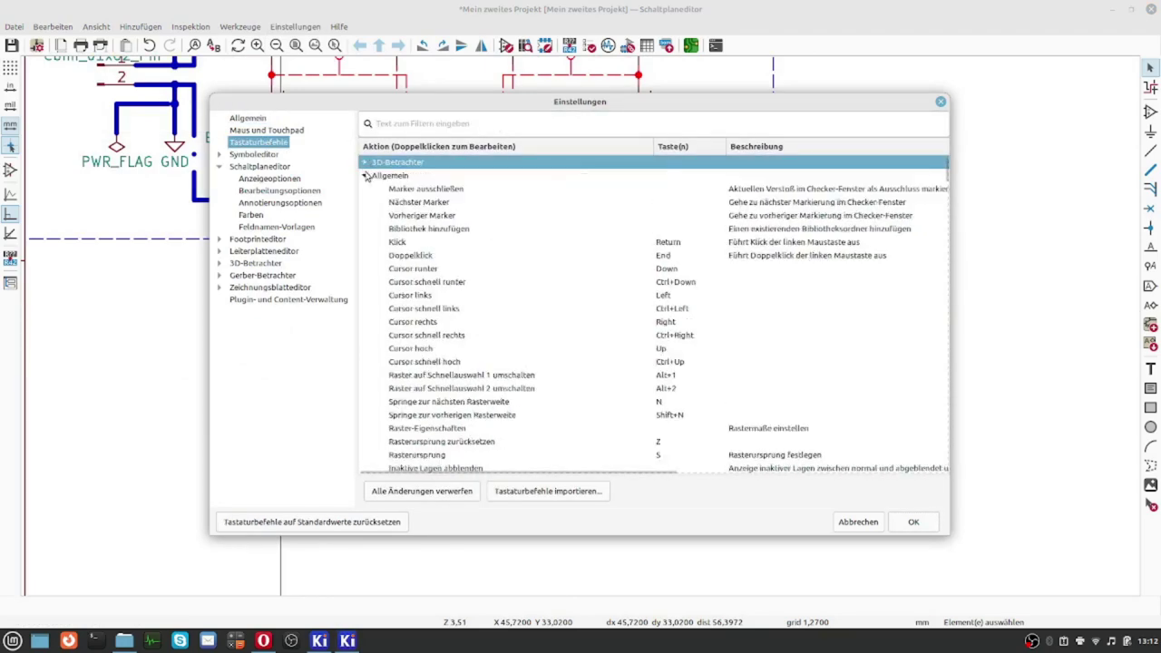
left_click(365, 176)
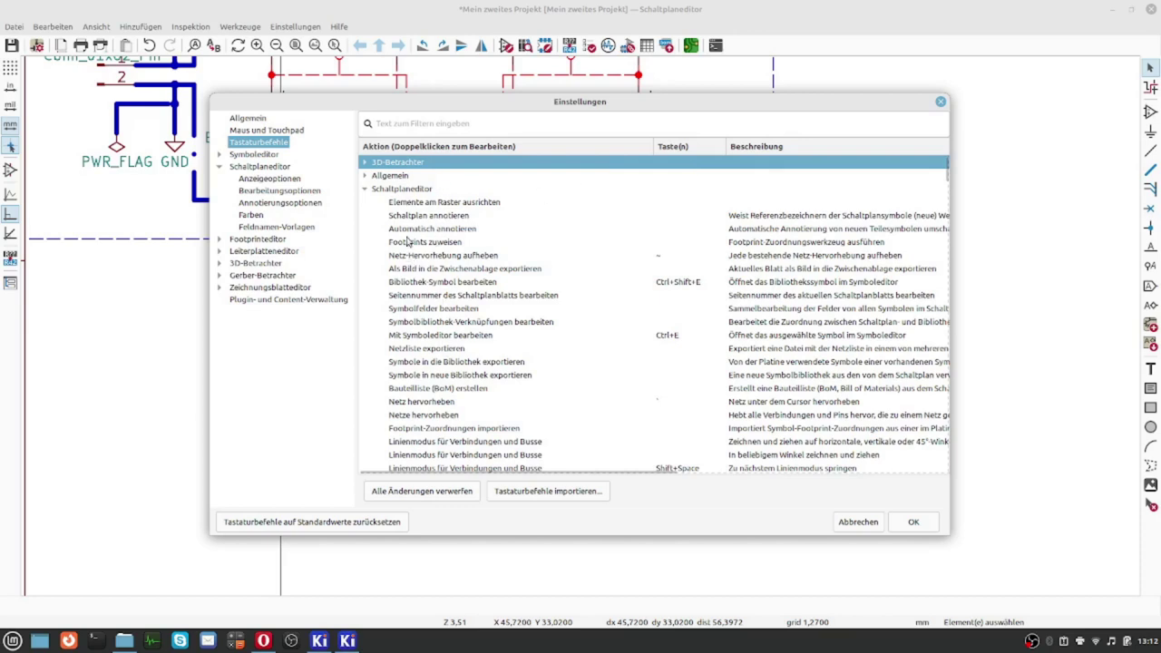
left_click(714, 150)
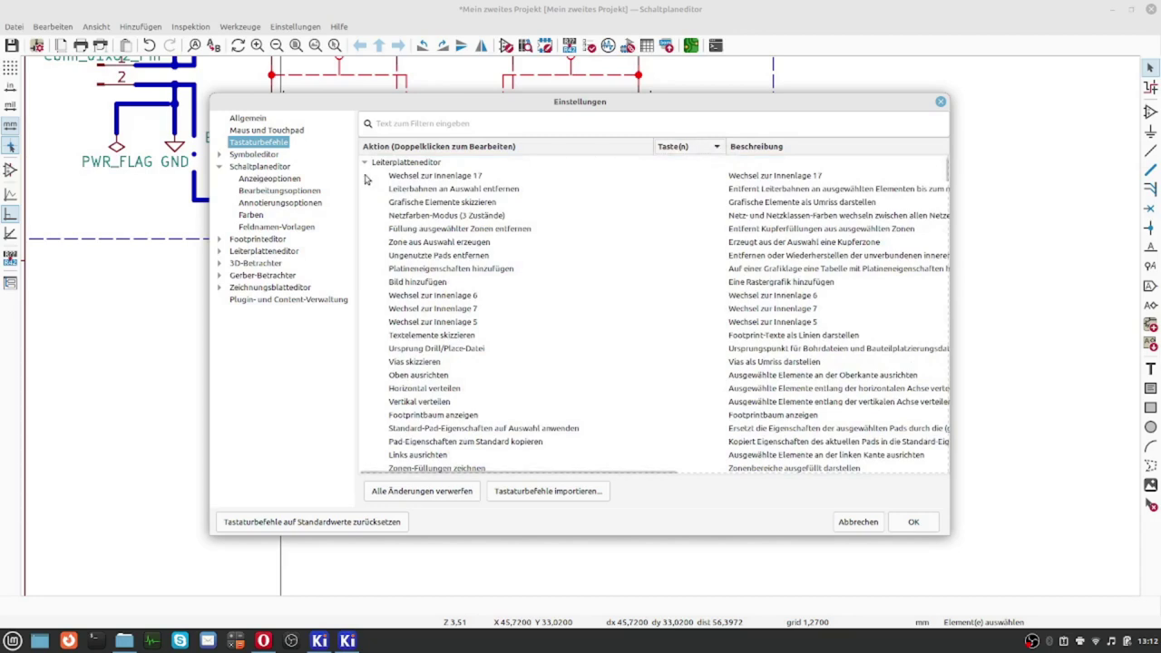
Step: Reverse the sorting by assigned key, set the Schaltplaneditor command Letztes Element wiederholen to the Ins key, and accept the settings
left_click(686, 148)
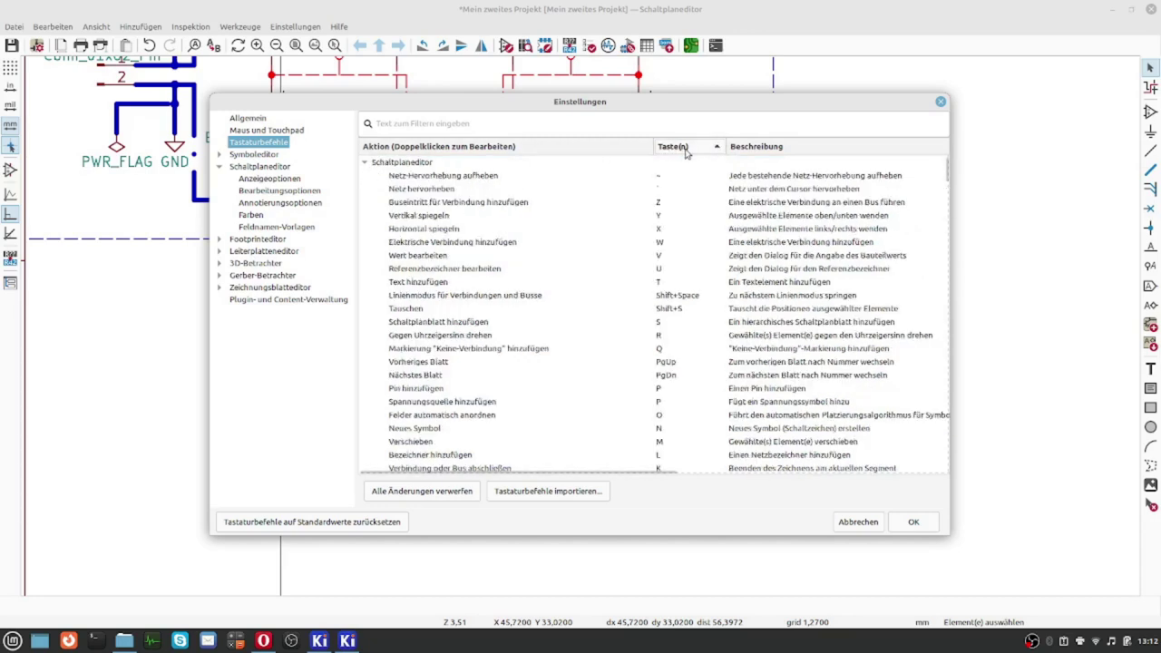
left_click(608, 301)
scroll(607, 304, "down", 6)
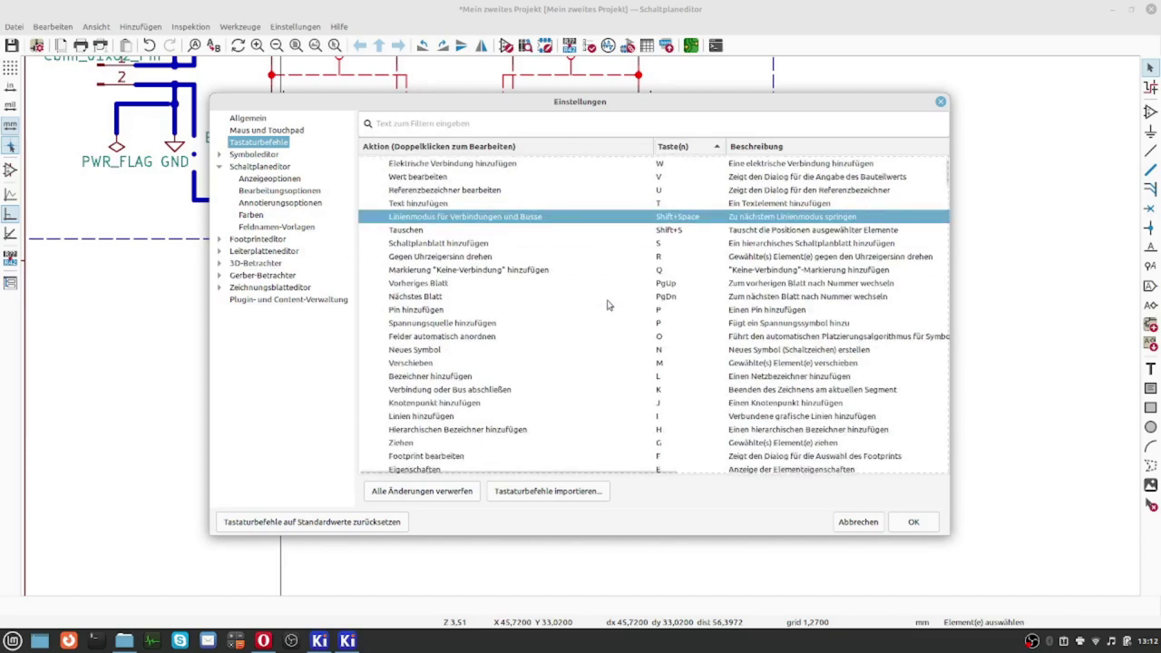
scroll(608, 306, "down", 2)
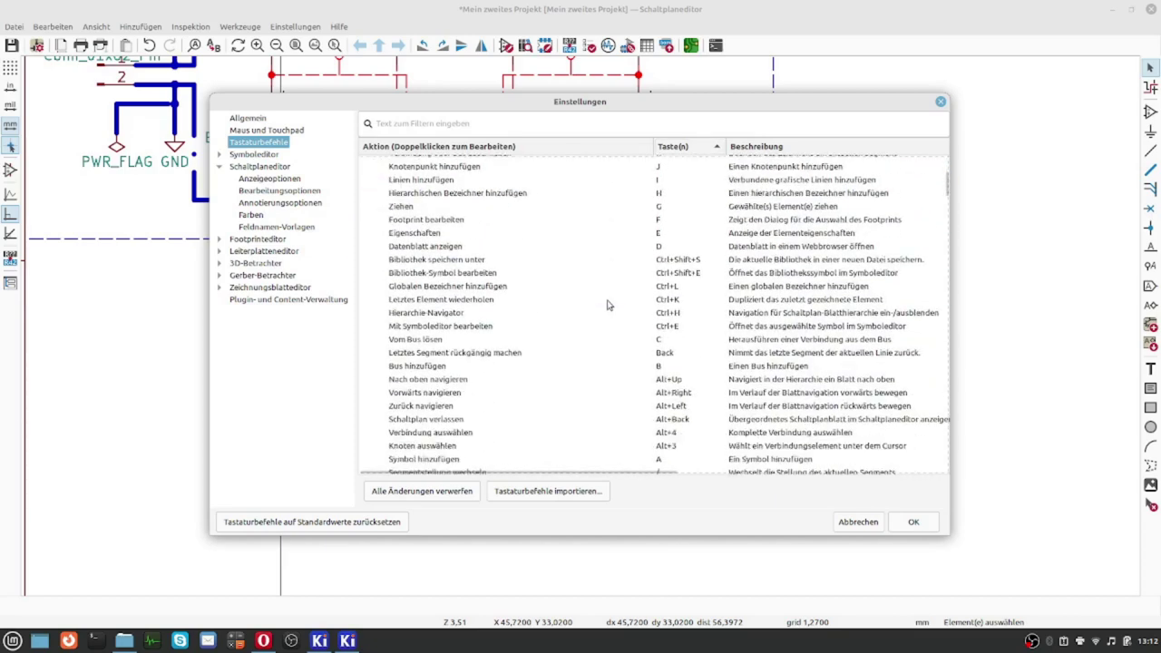
left_click(444, 300)
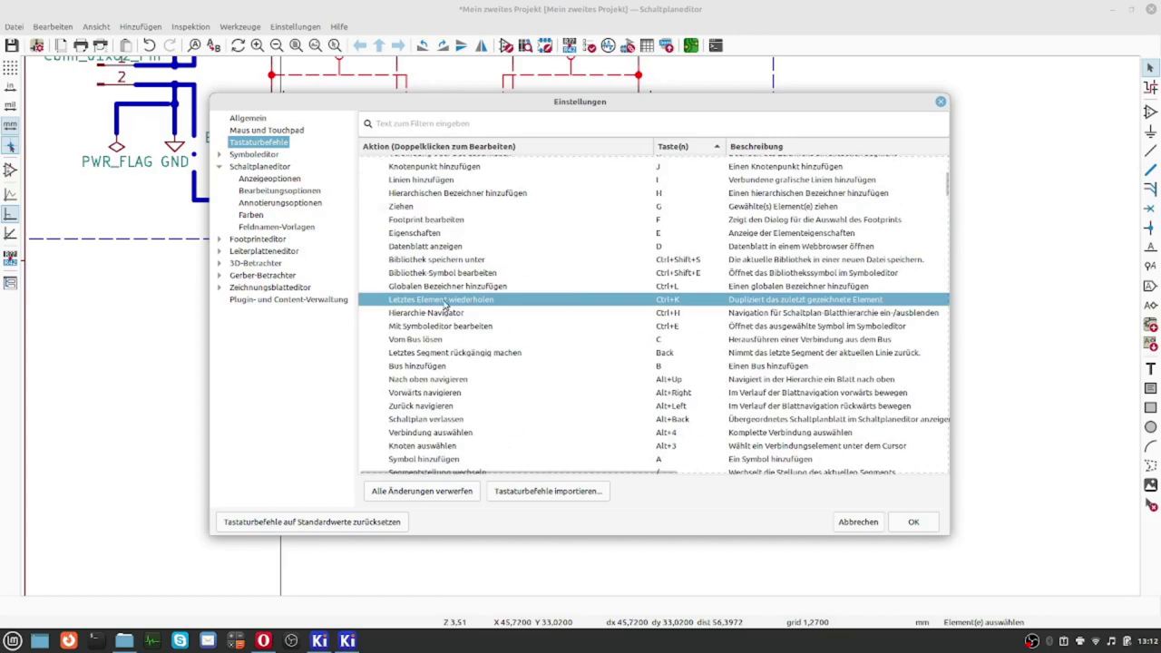
double_click(666, 301)
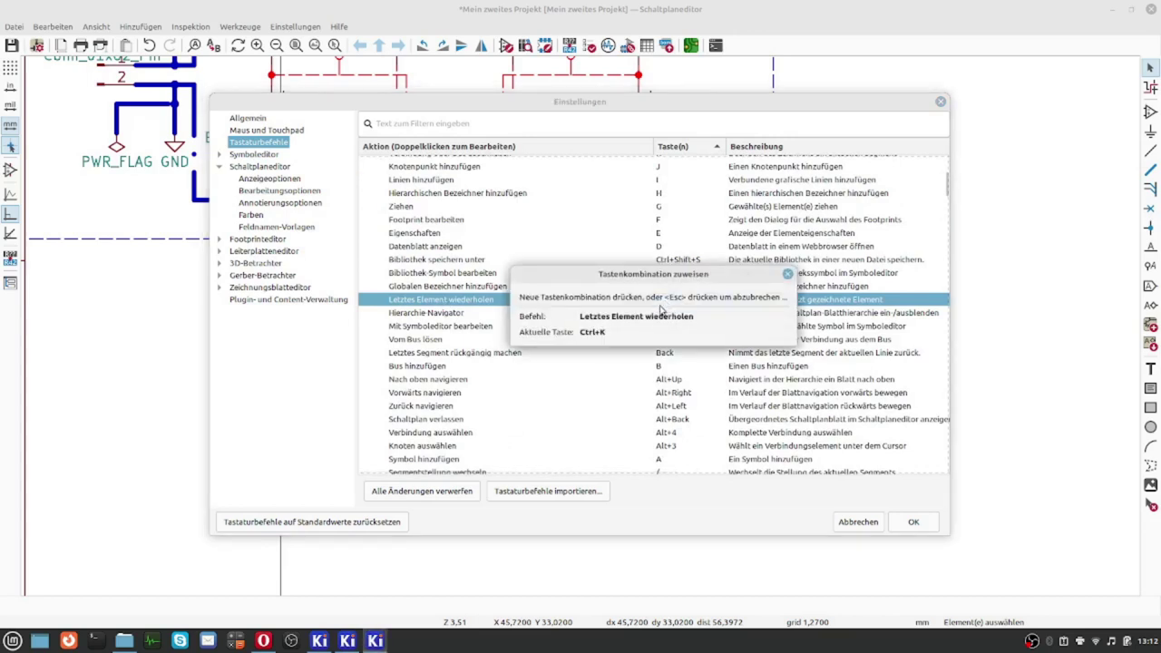
key("Insert")
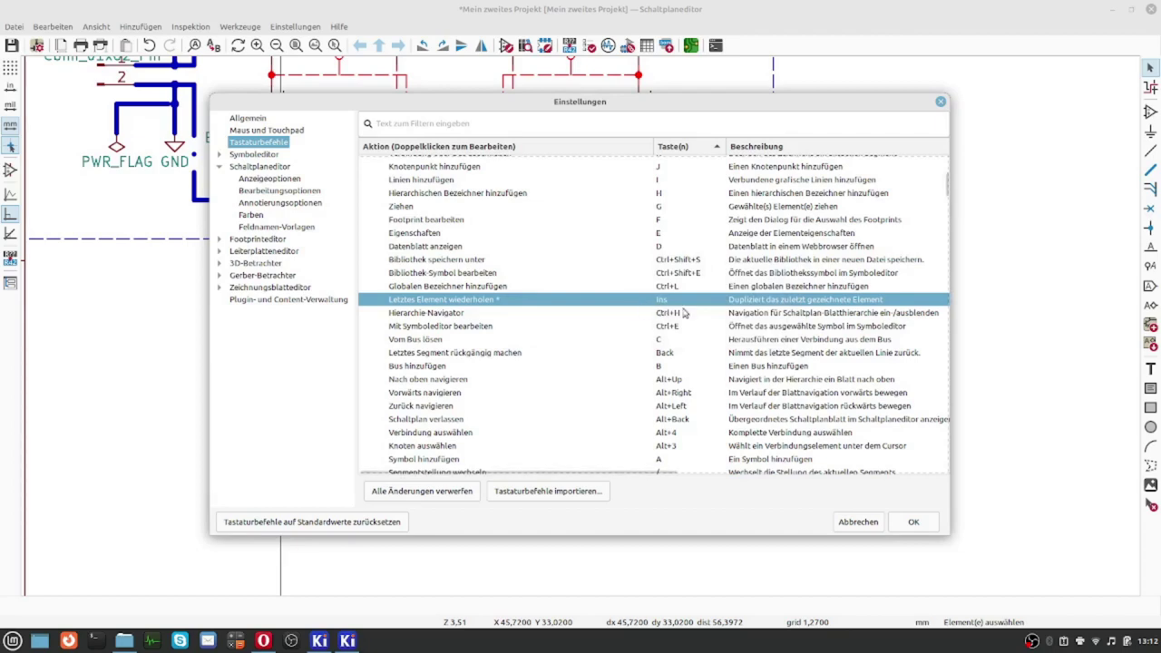
left_click(908, 525)
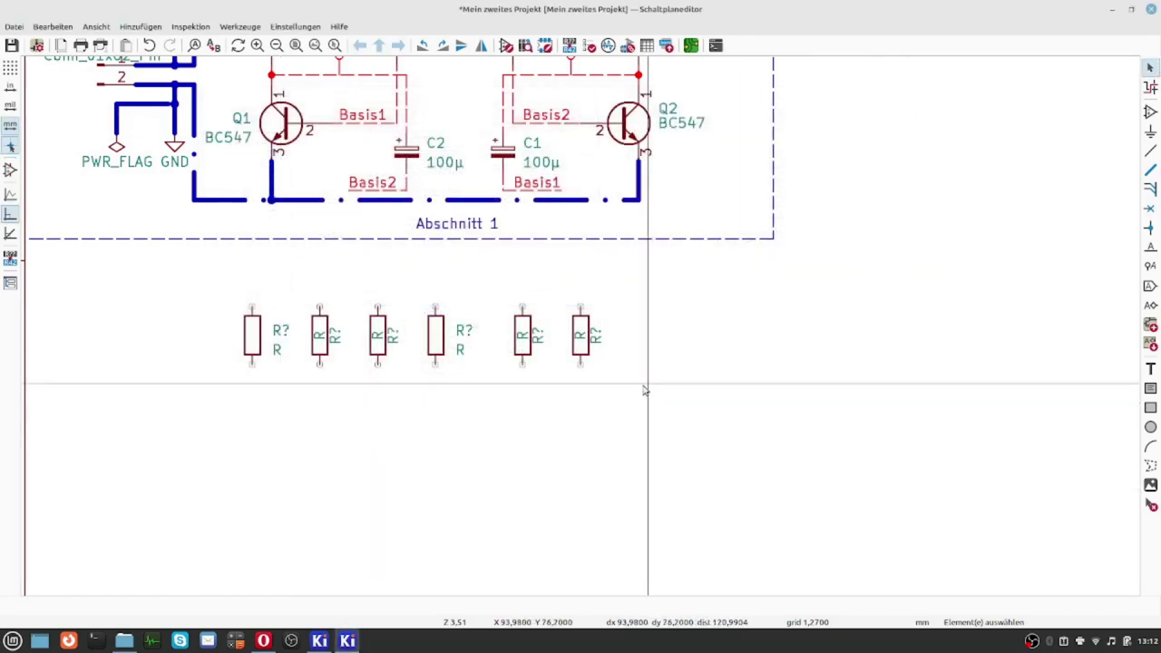
Step: Repeat the last placed resistor three times, placing the copies beyond the right end of the resistor row
key("Insert")
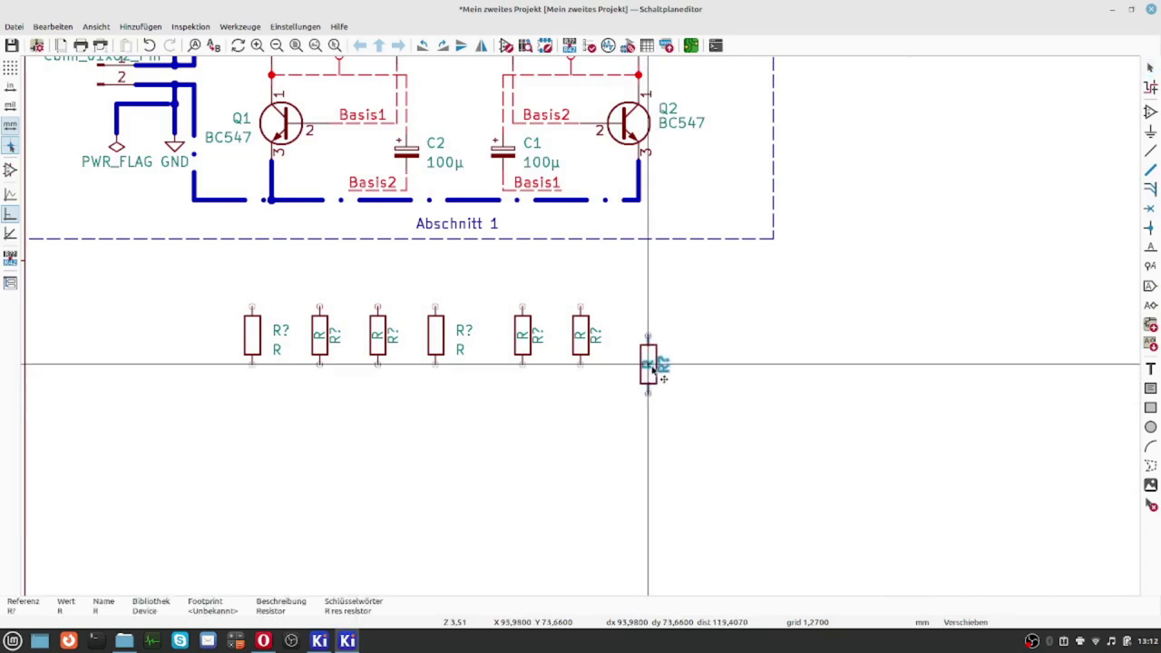
left_click(659, 373)
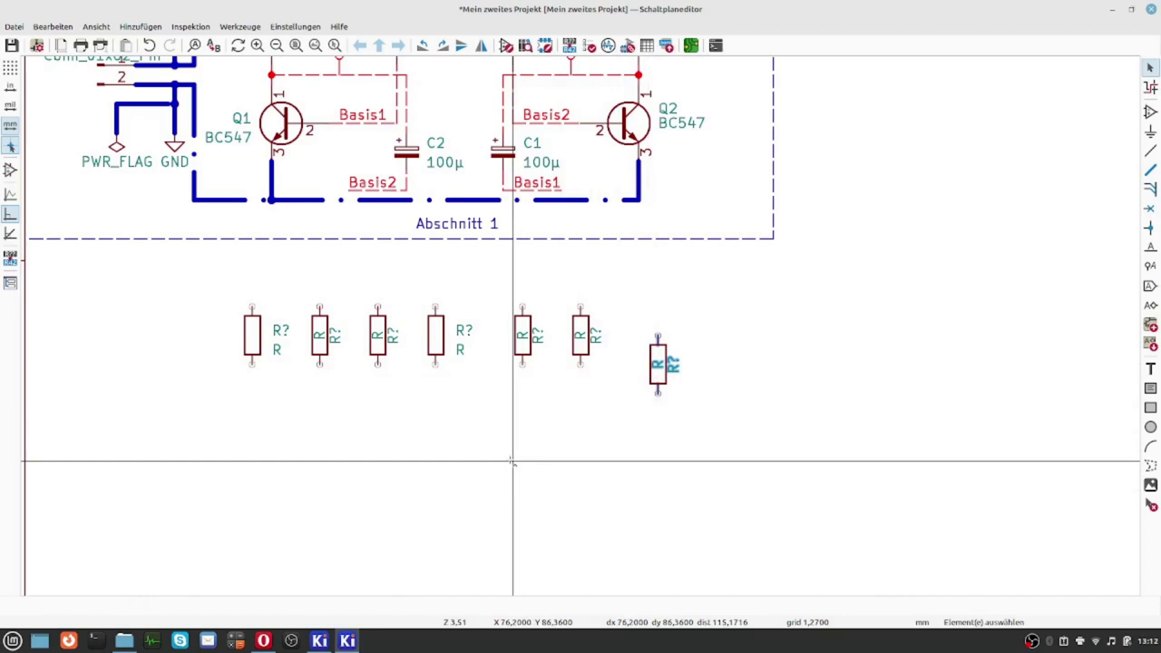
left_click(672, 363)
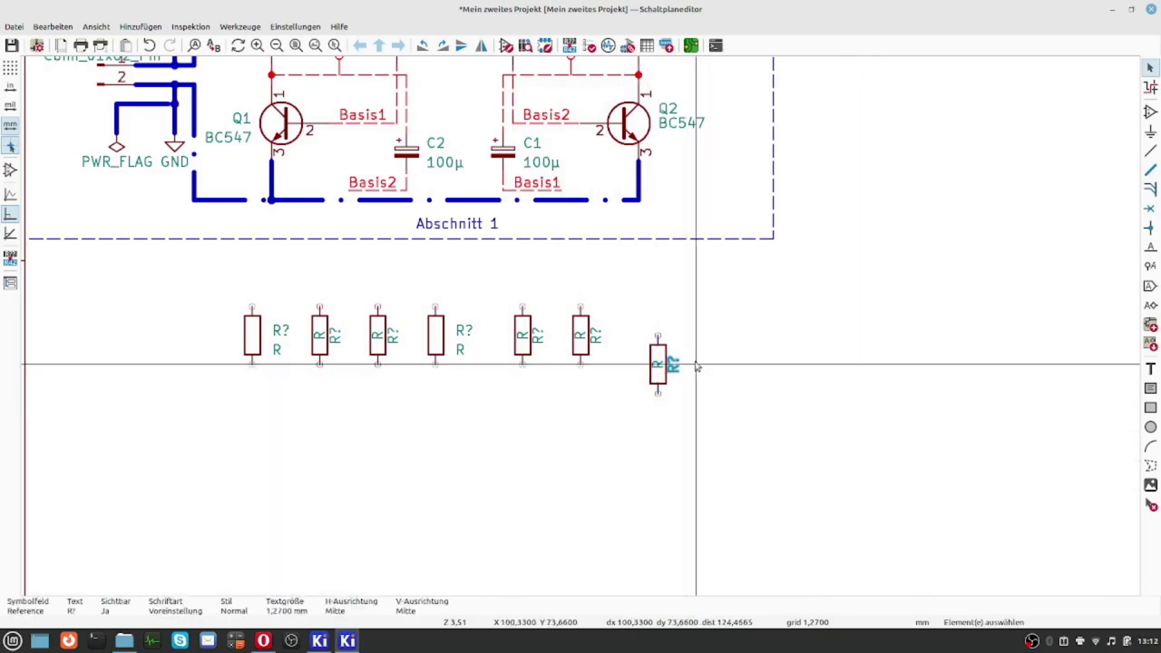
key("Insert")
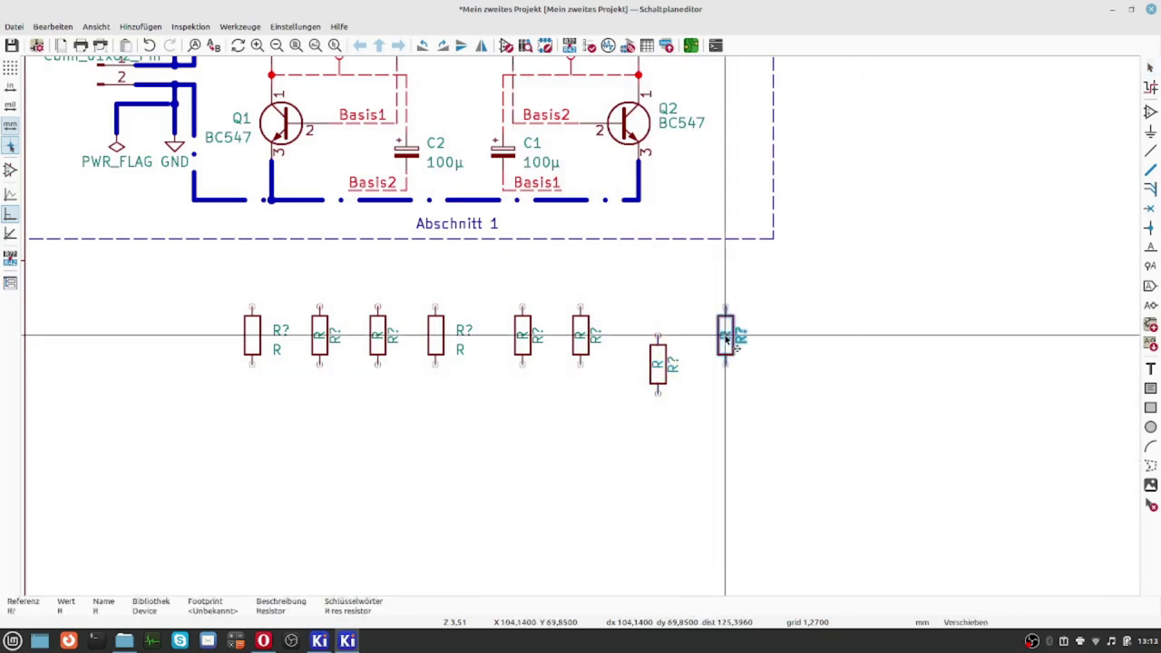
left_click(727, 334)
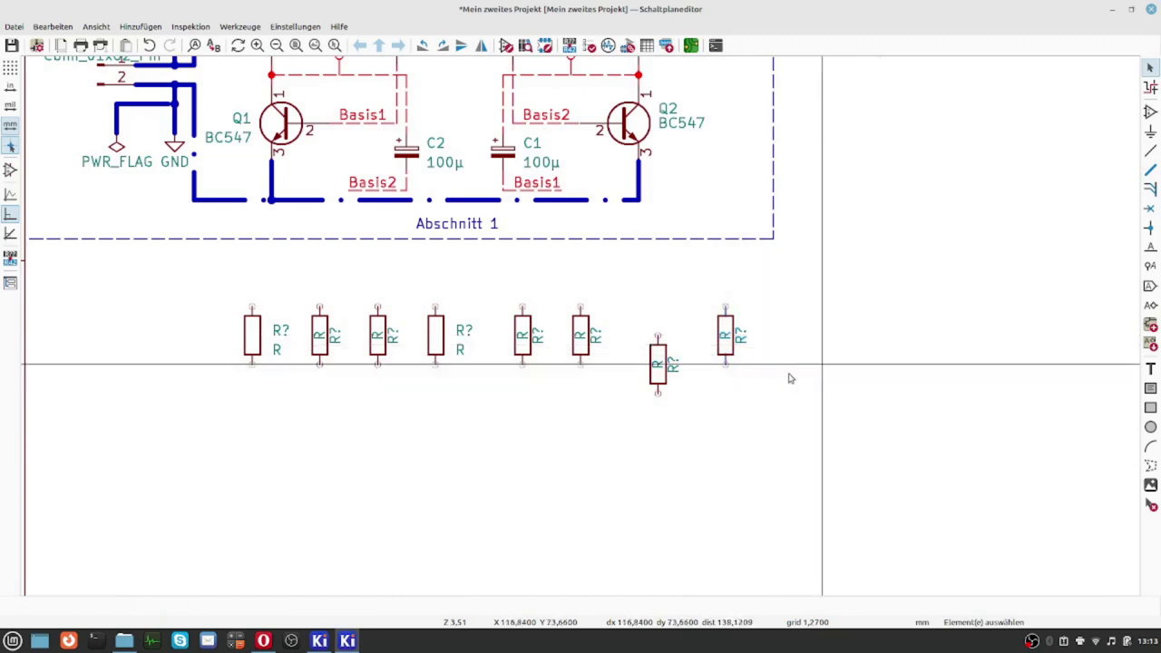
scroll(788, 402, "up", 2)
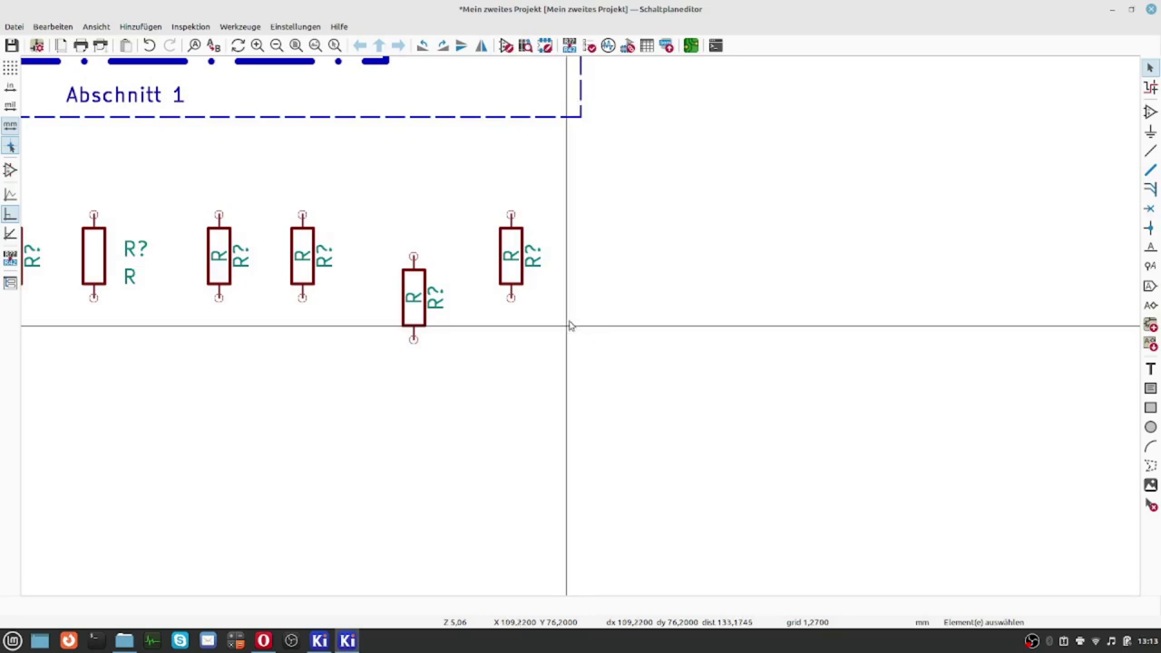
key("ctrl+v")
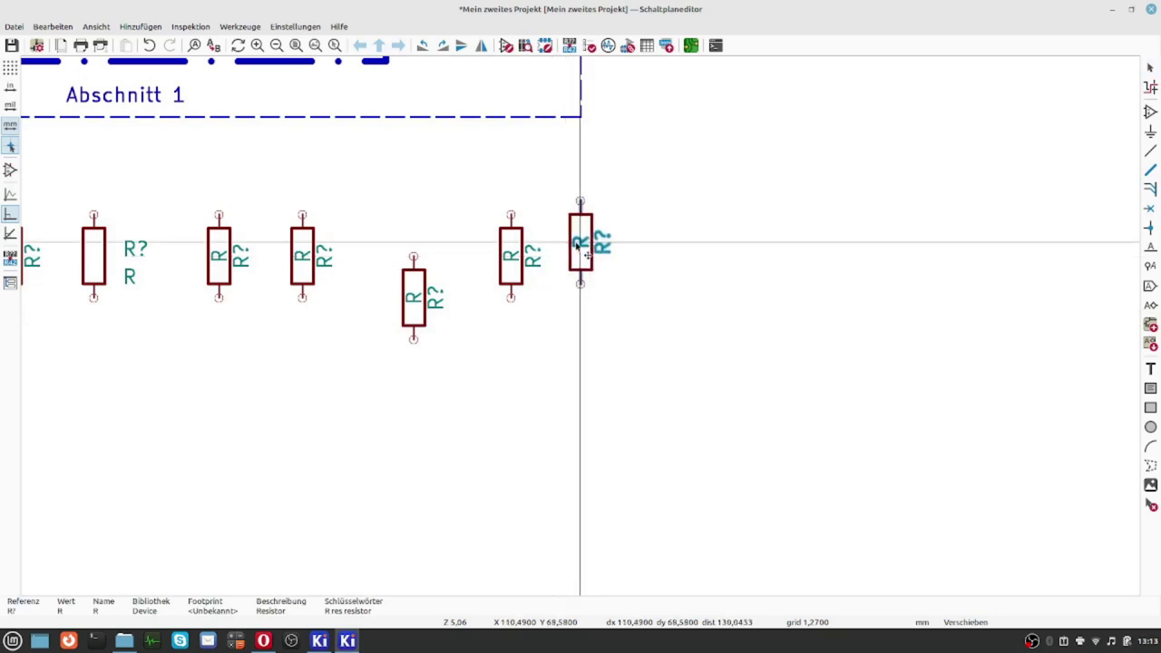
left_click(614, 269)
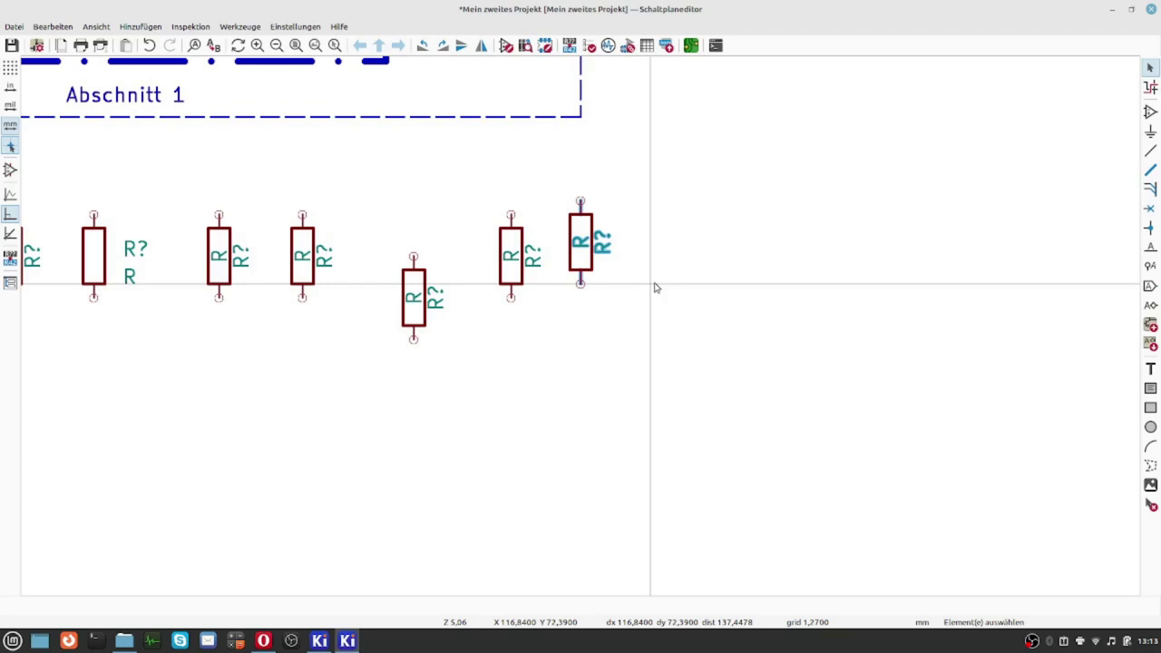
Step: Delete all the test resistors in the row below Abschnitt 1
scroll(539, 376, "down", 3)
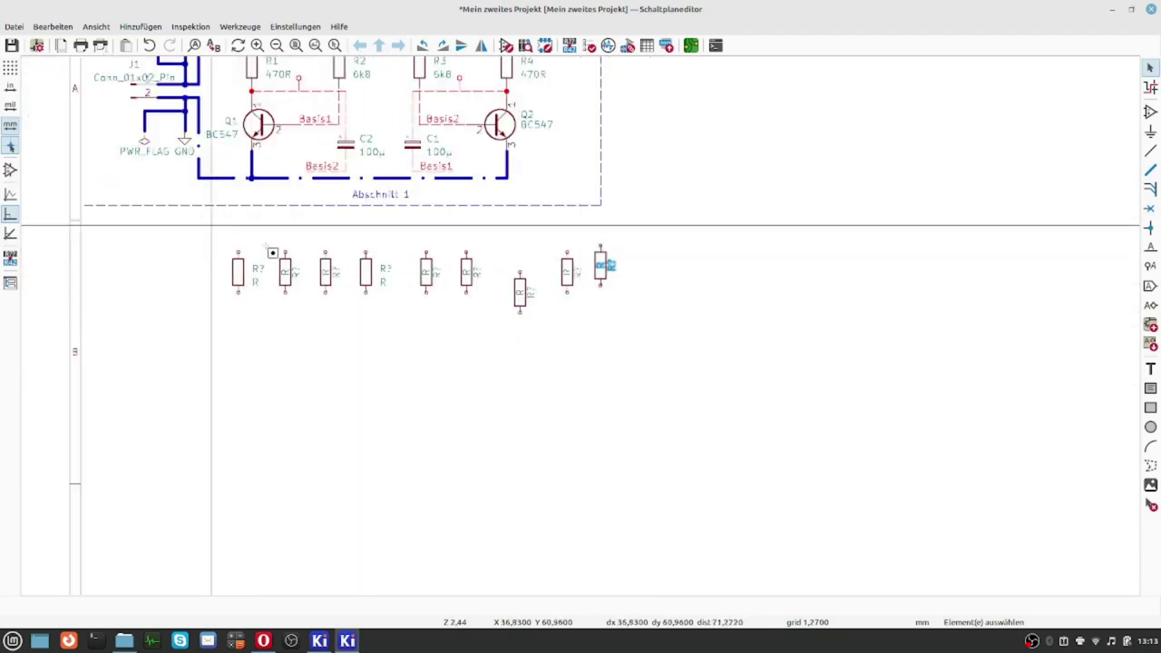
left_click_drag(211, 224, 756, 380)
key("Delete")
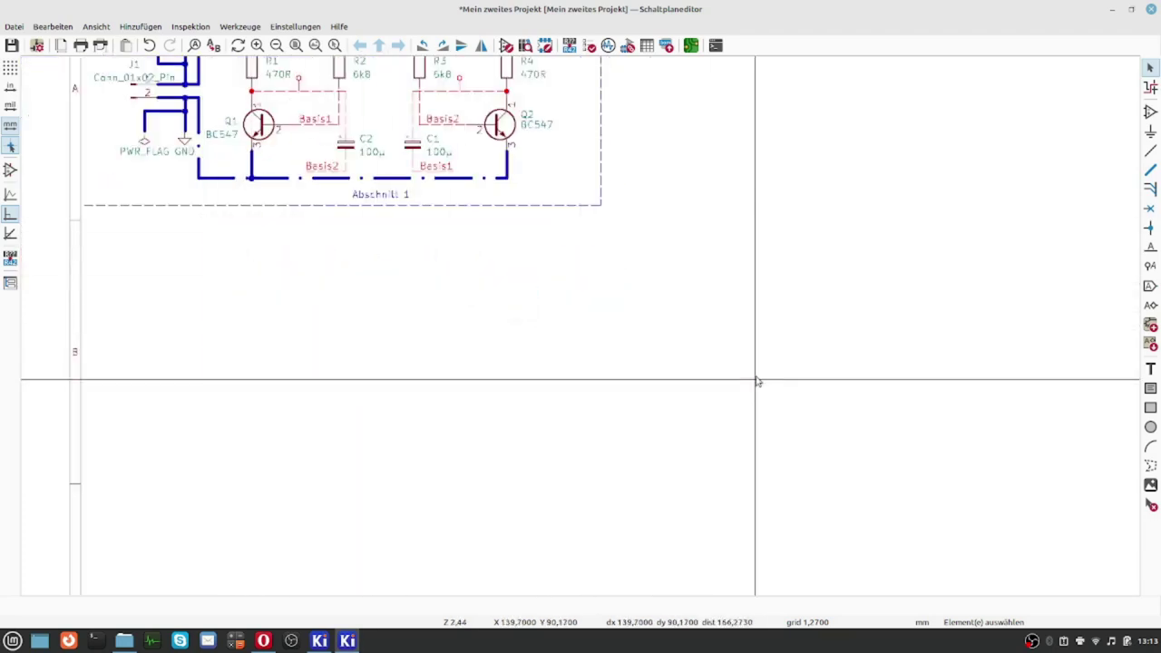